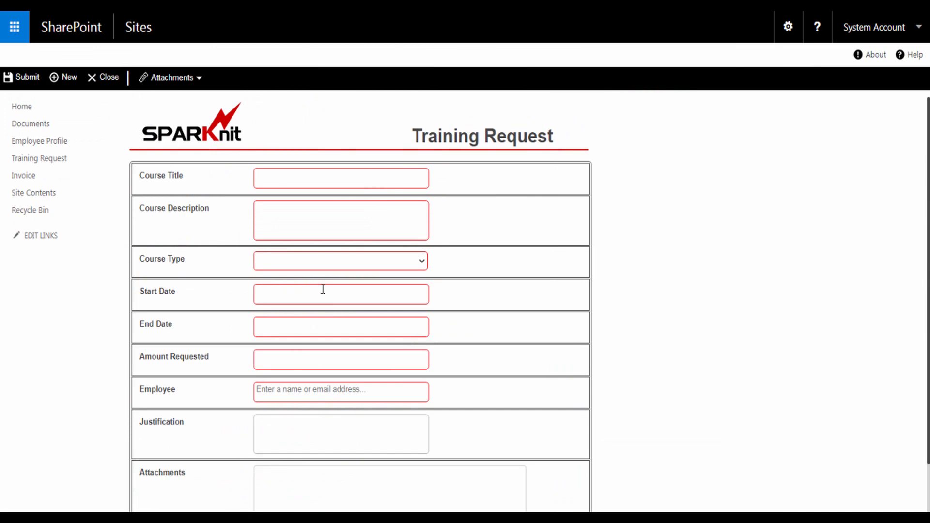
Examine the course type options offered on the Training Request form.
click(321, 265)
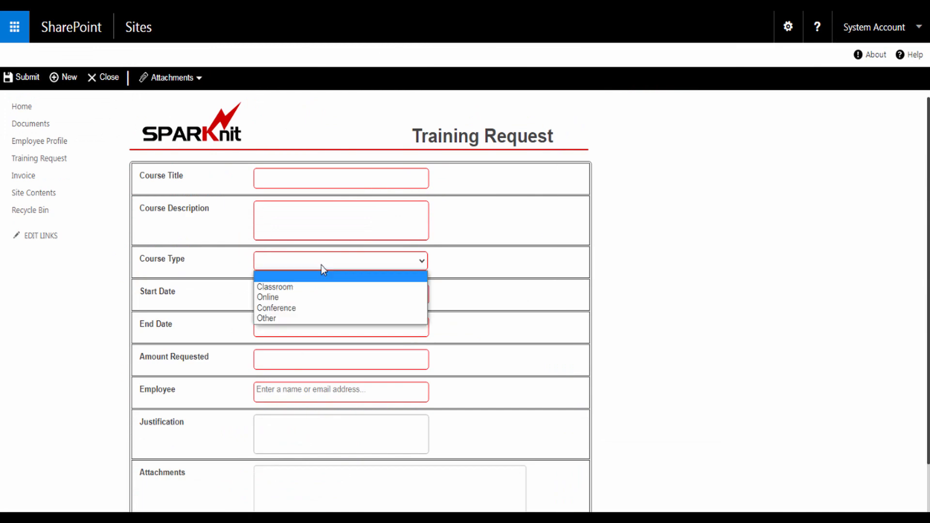
click(279, 318)
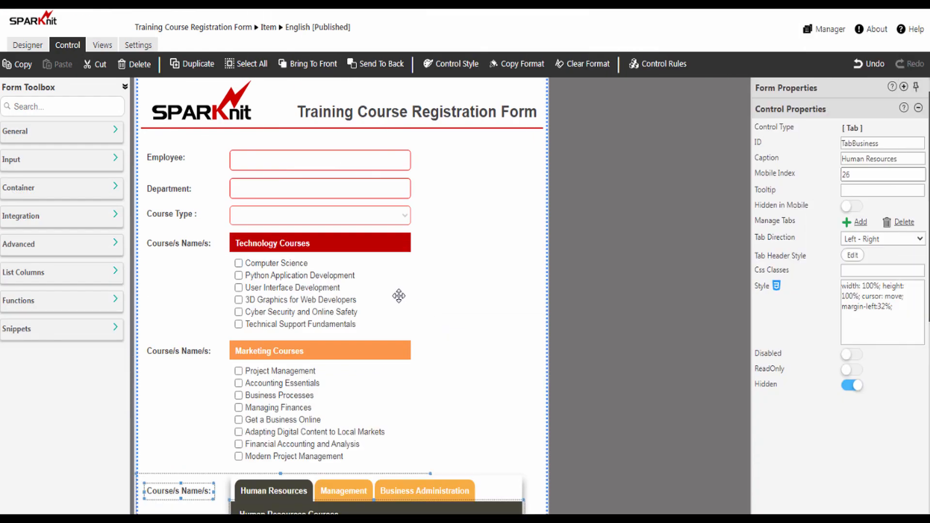
click(399, 296)
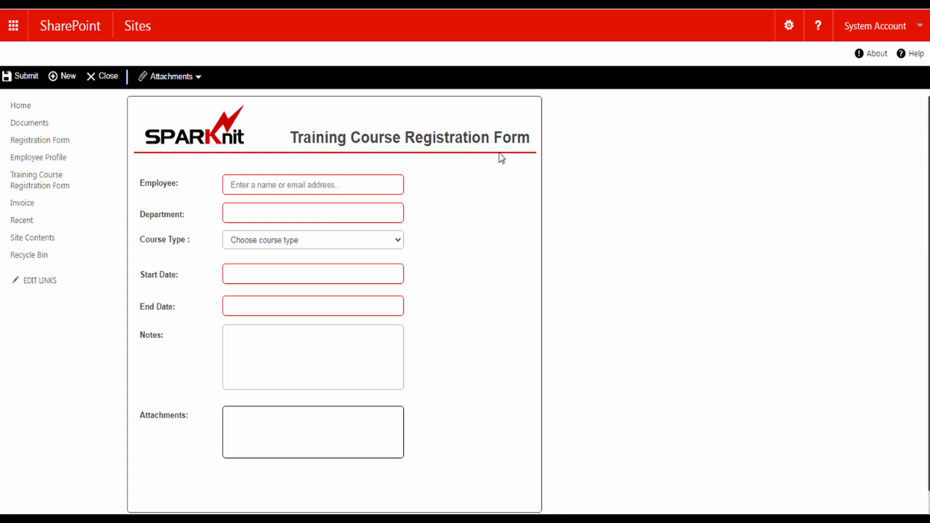
Set the Course Type to Technology and to Marketing on the registration form to check the course list for each.
click(260, 242)
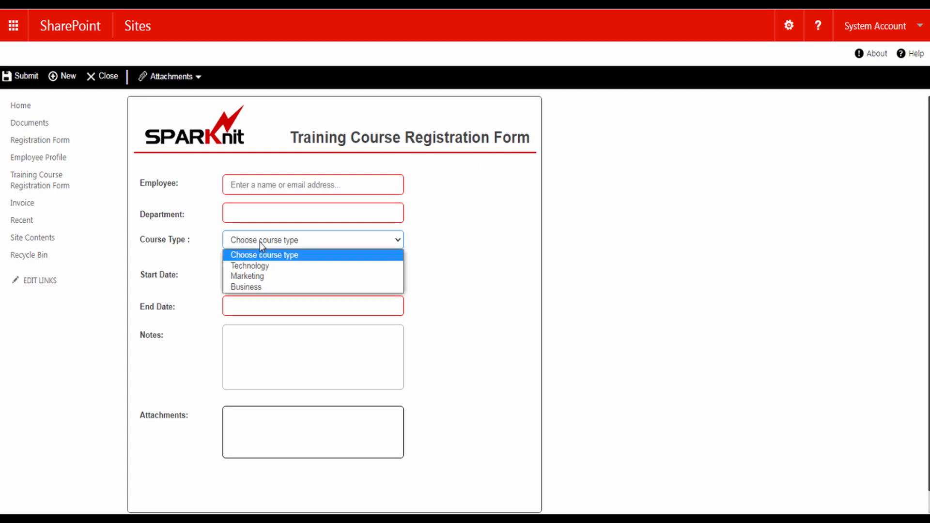
click(251, 267)
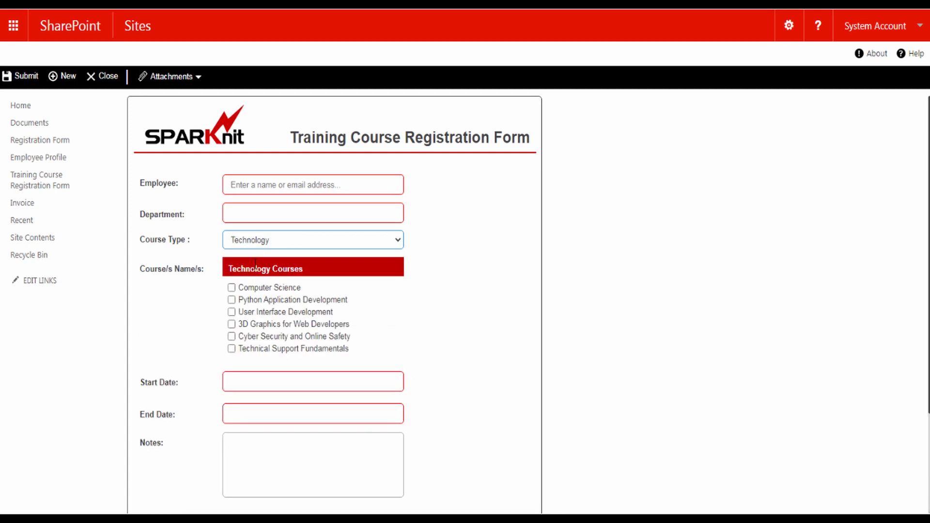
click(256, 245)
click(248, 275)
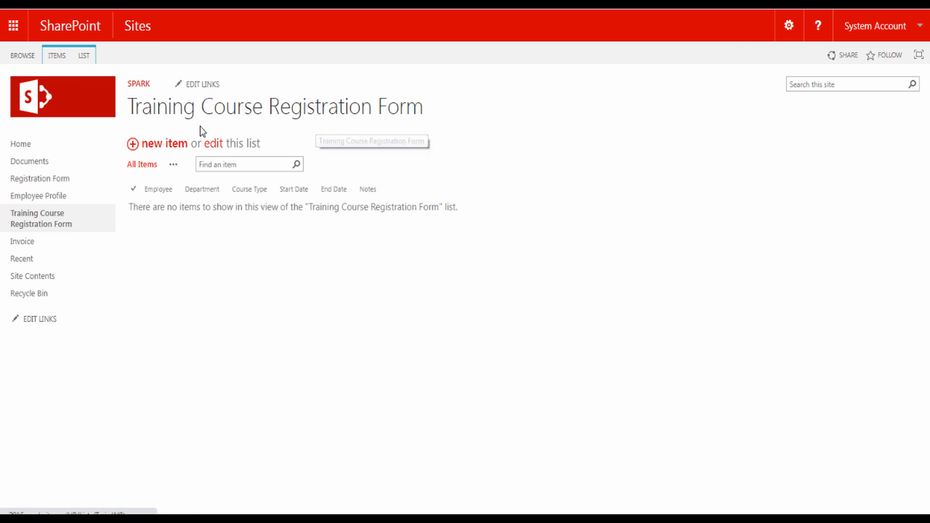
Open the Training Course Registration Form list in SPARK Forms Builder and add a main panel with the FormRelative layout.
click(84, 56)
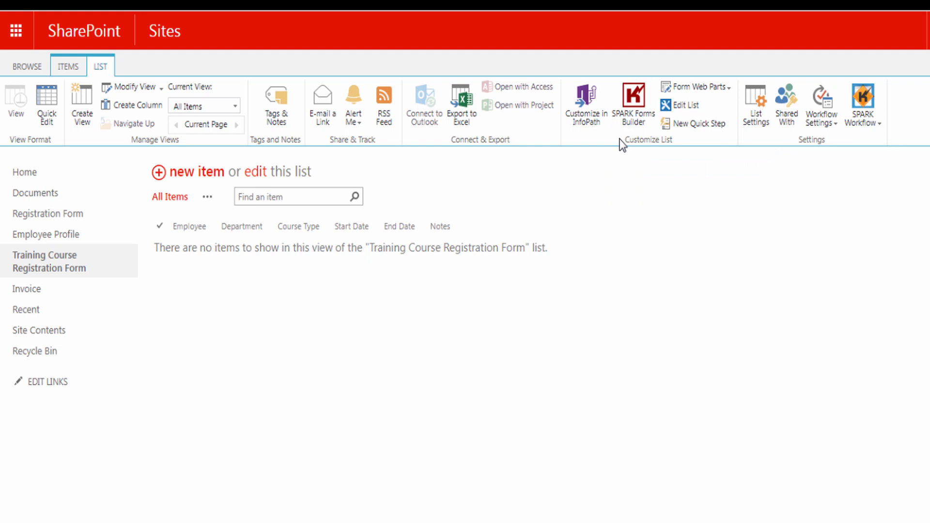
click(635, 105)
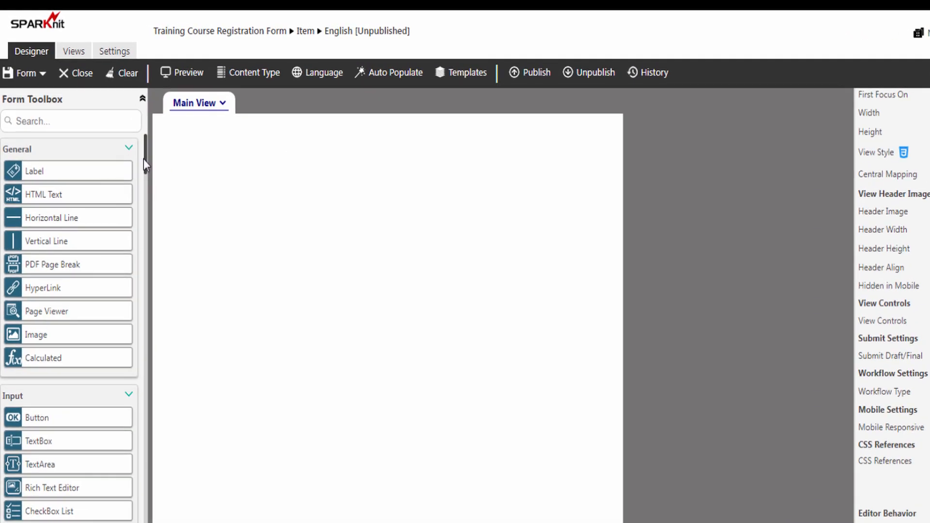
drag(150, 160, 150, 221)
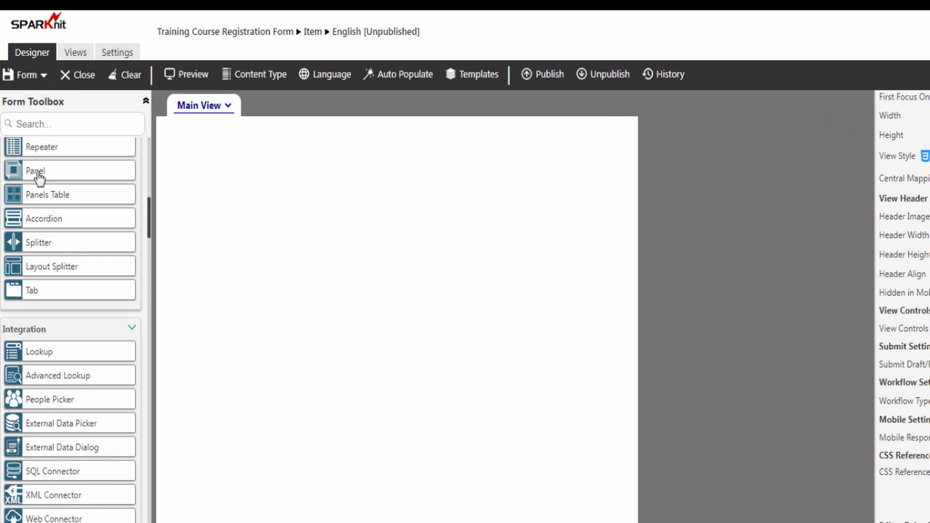
drag(39, 178, 189, 167)
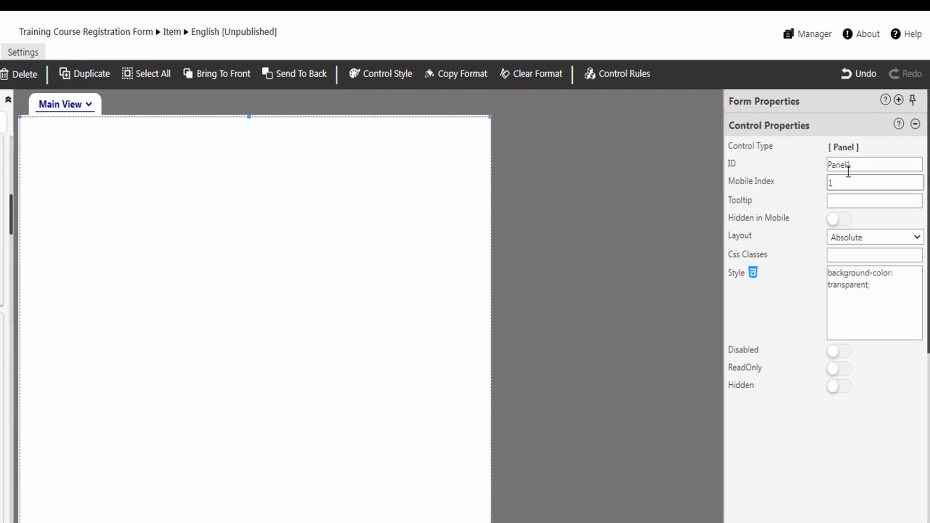
click(861, 241)
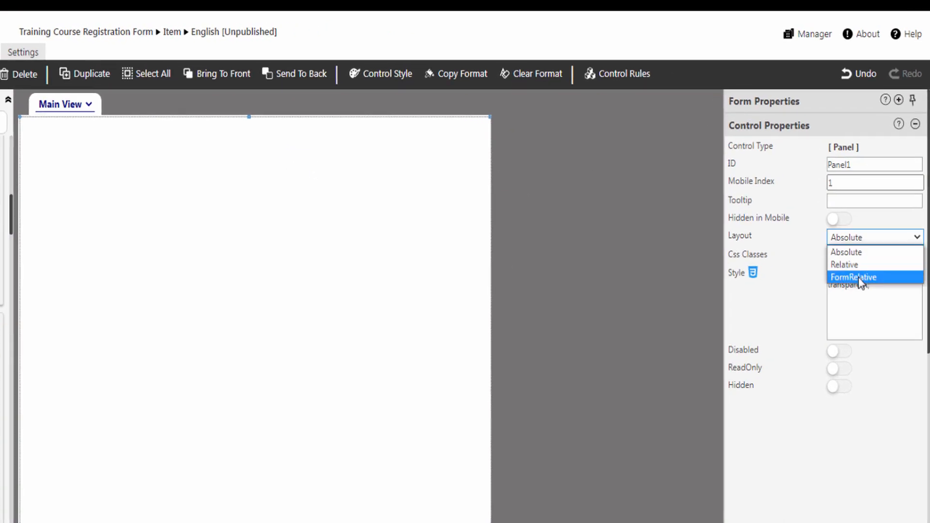
click(860, 278)
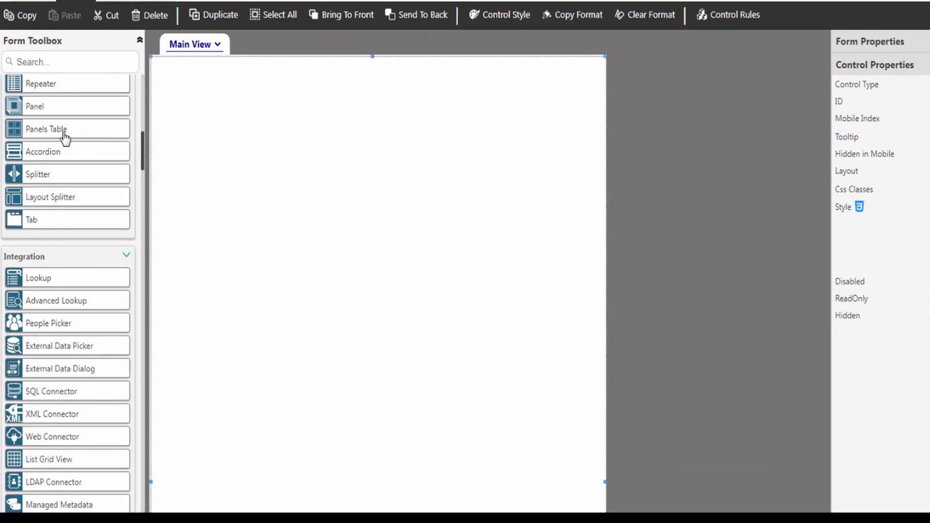
Build the form header from a panel with the SPARKnit logo image, the label "Training Course Registration Form" and a red horizontal line.
drag(56, 110, 345, 98)
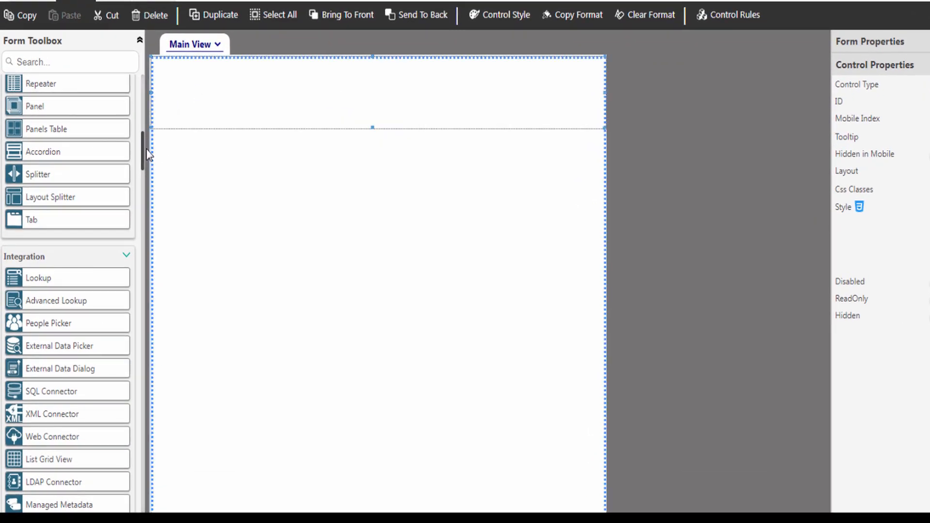
drag(144, 150, 141, 82)
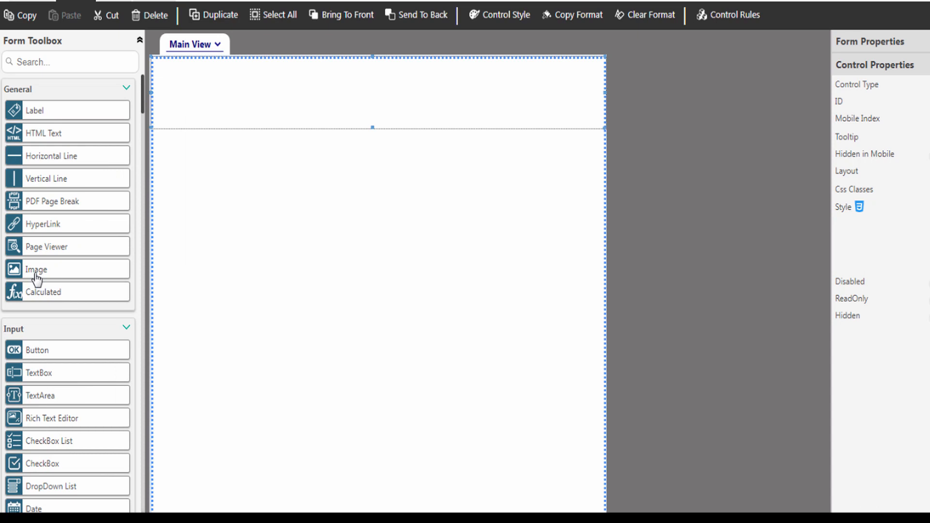
drag(34, 276, 234, 100)
drag(39, 111, 351, 108)
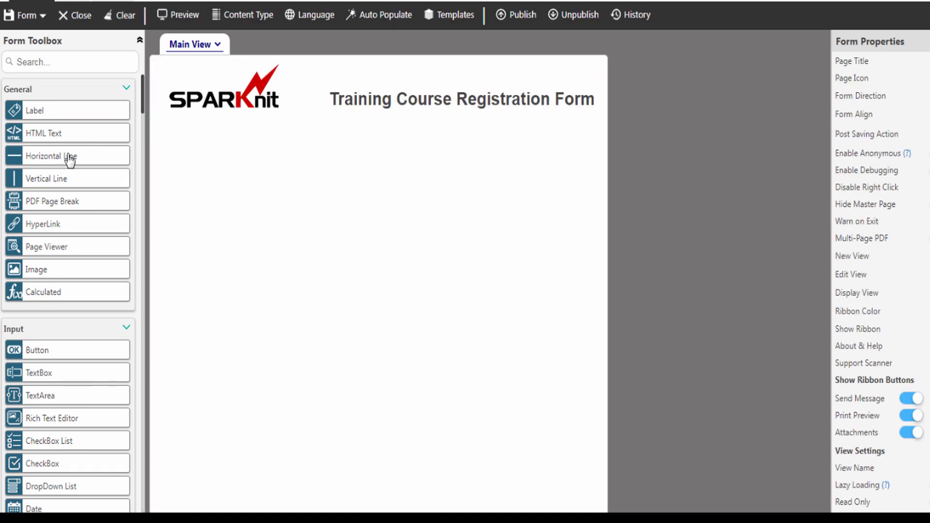
drag(69, 156, 365, 139)
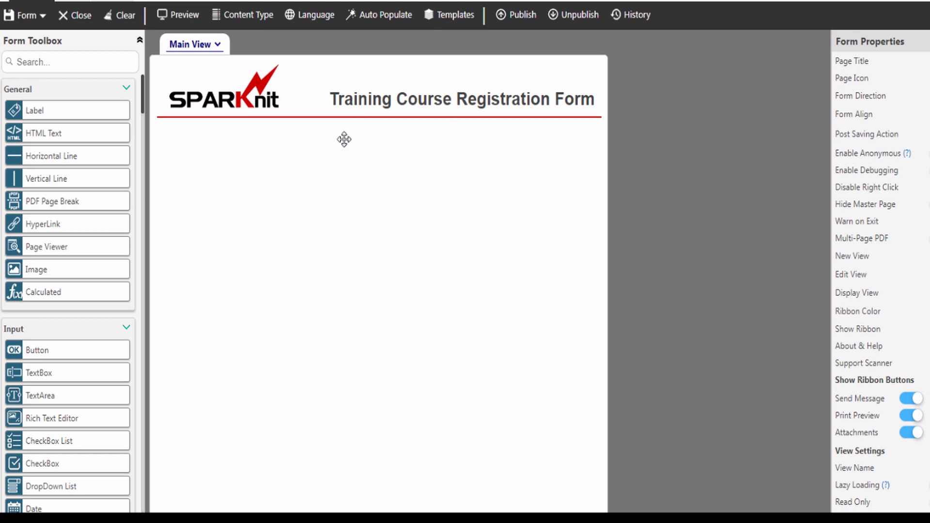
Add a panel below the header and place the Employee, Department and Course Type list columns in it.
scroll(46, 262, down, 10)
drag(47, 258, 264, 151)
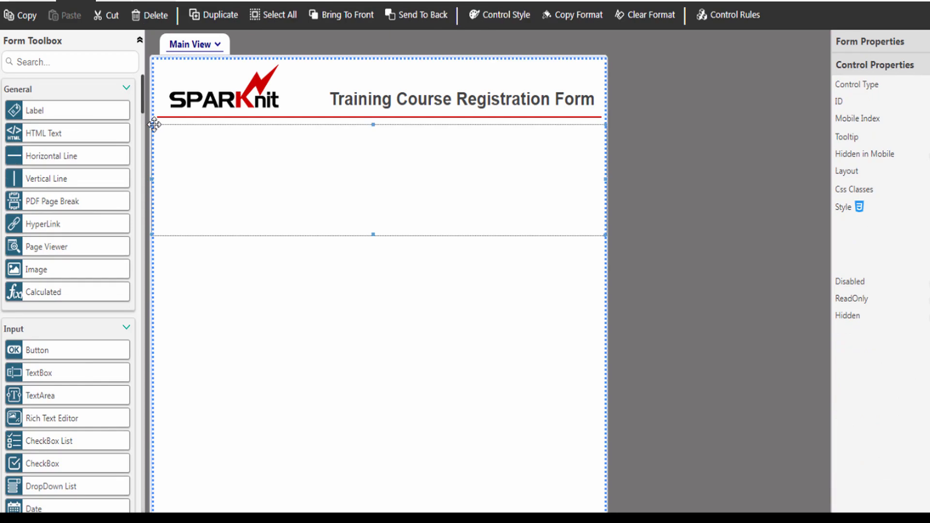
drag(143, 98, 136, 211)
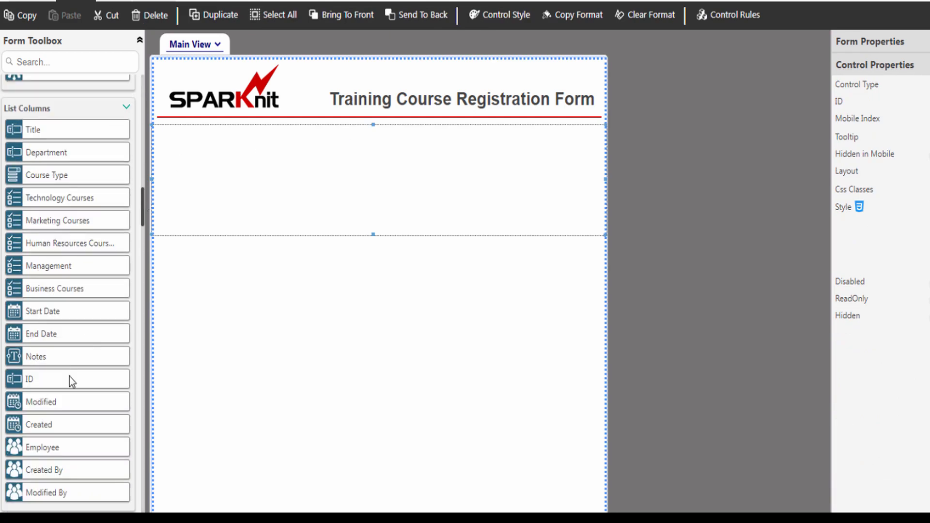
drag(43, 447, 291, 155)
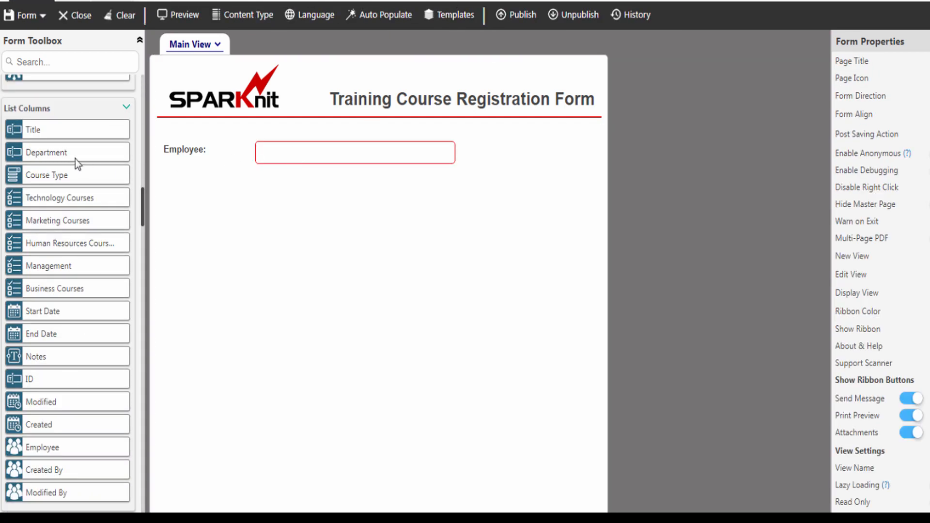
drag(63, 157, 283, 186)
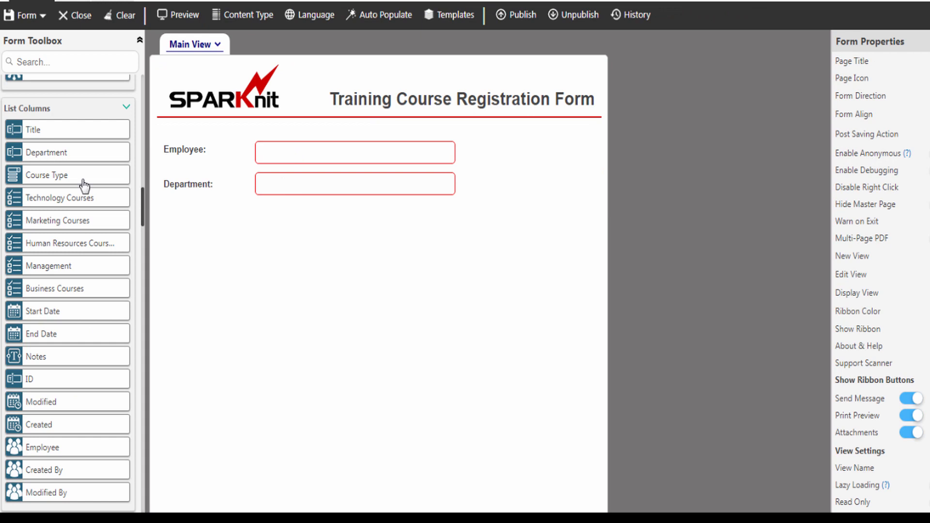
drag(63, 179, 277, 212)
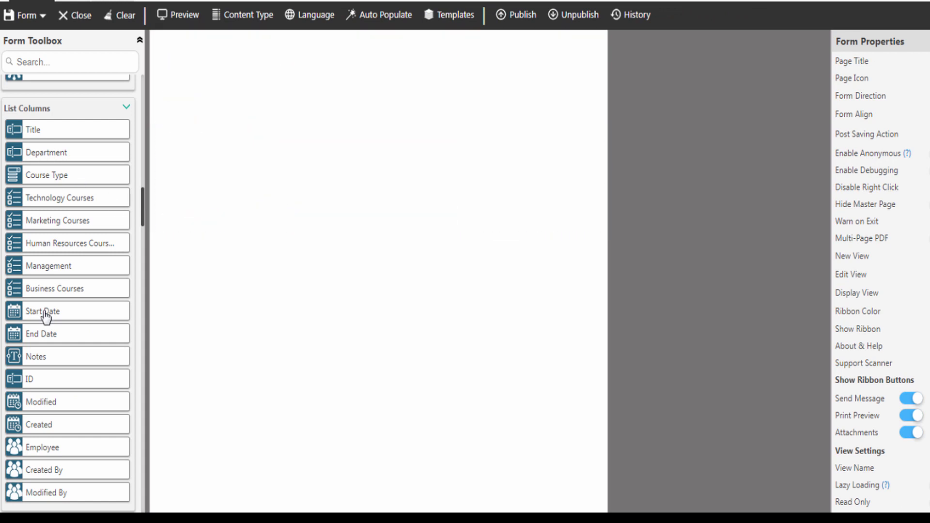
Place the Start Date, End Date and Notes list columns in the lower part of the form, with an Attachments control beneath them.
drag(43, 314, 272, 228)
drag(47, 336, 292, 267)
drag(34, 358, 312, 316)
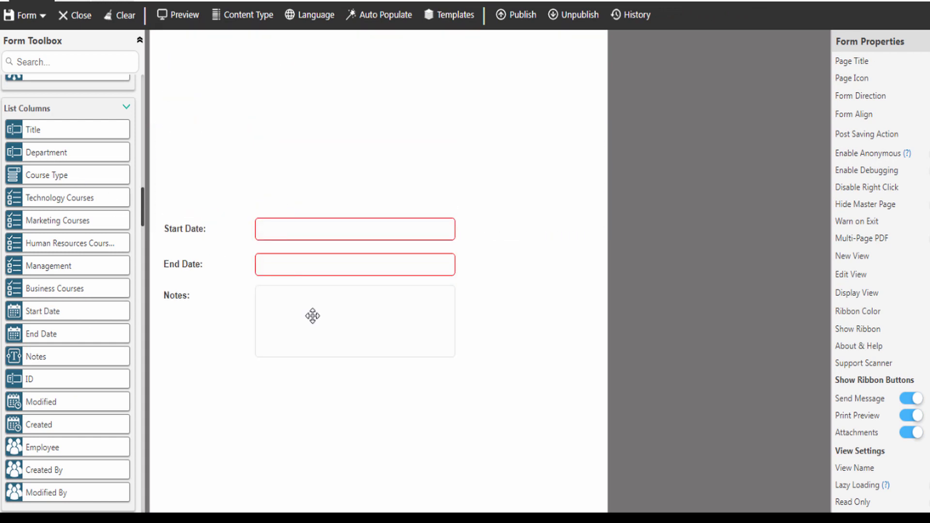
drag(141, 219, 141, 204)
drag(39, 127, 289, 402)
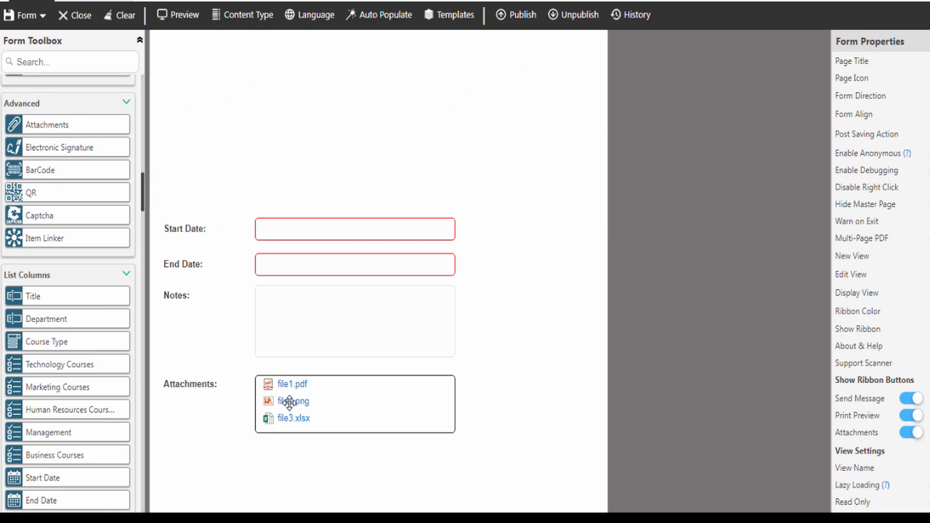
Add a full-width panel directly below the Course Type field, above the date fields.
scroll(289, 402, up, 8)
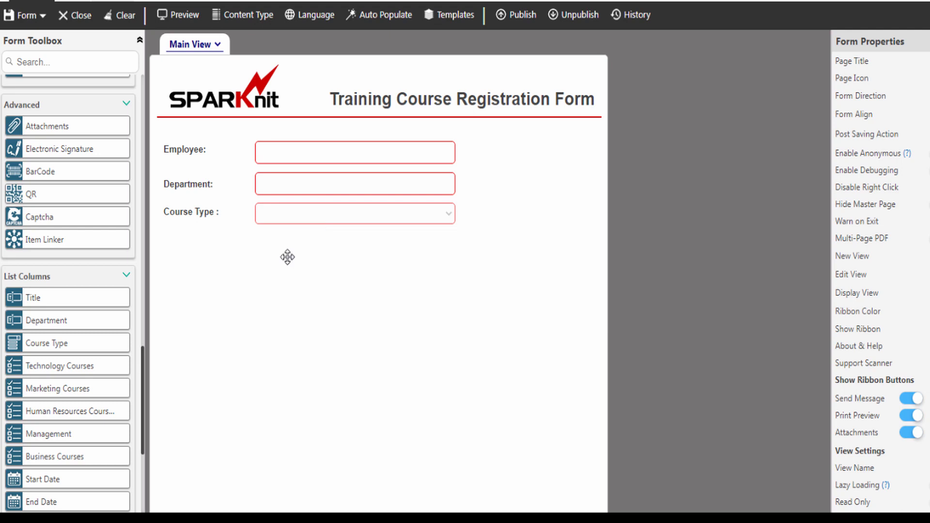
drag(142, 353, 148, 218)
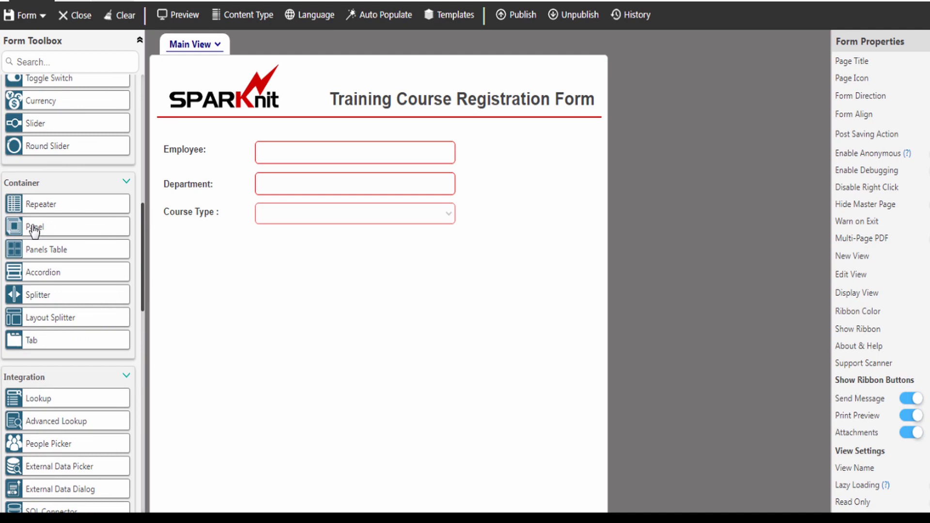
drag(34, 230, 346, 281)
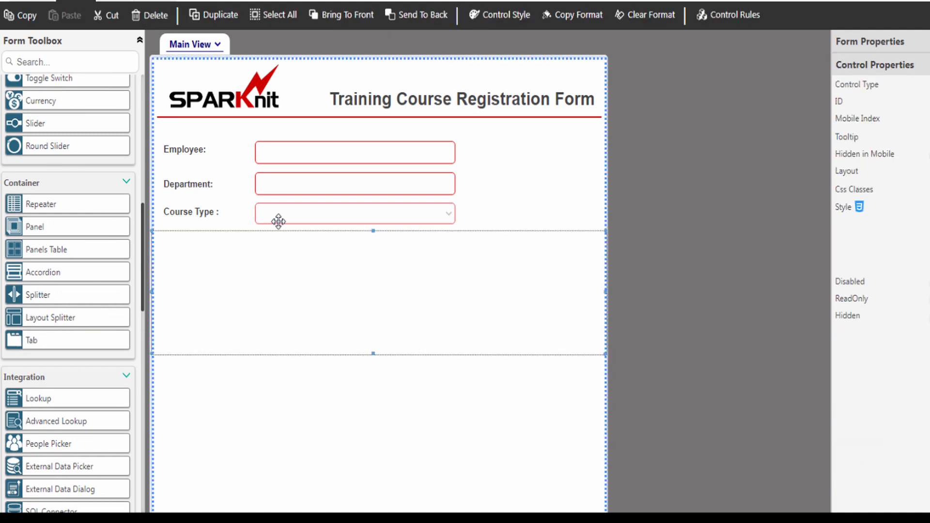
scroll(291, 231, down, 5)
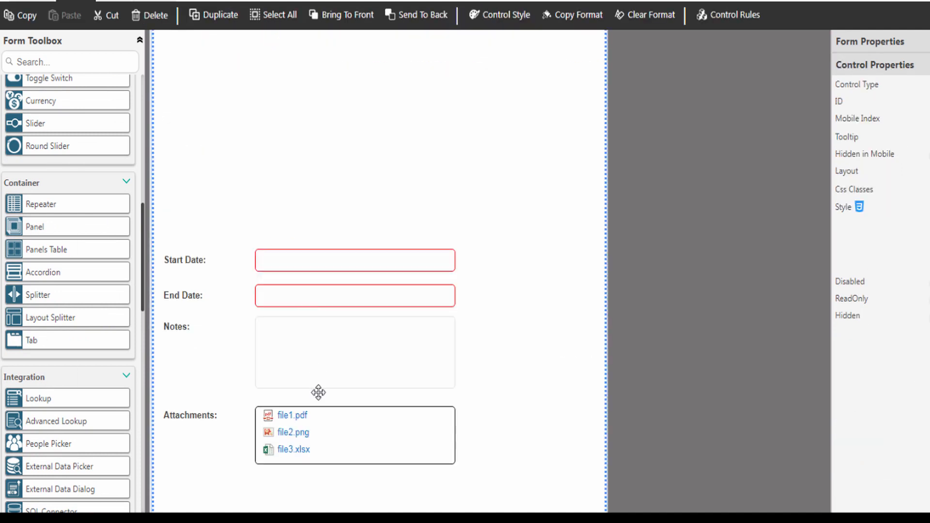
scroll(299, 262, up, 5)
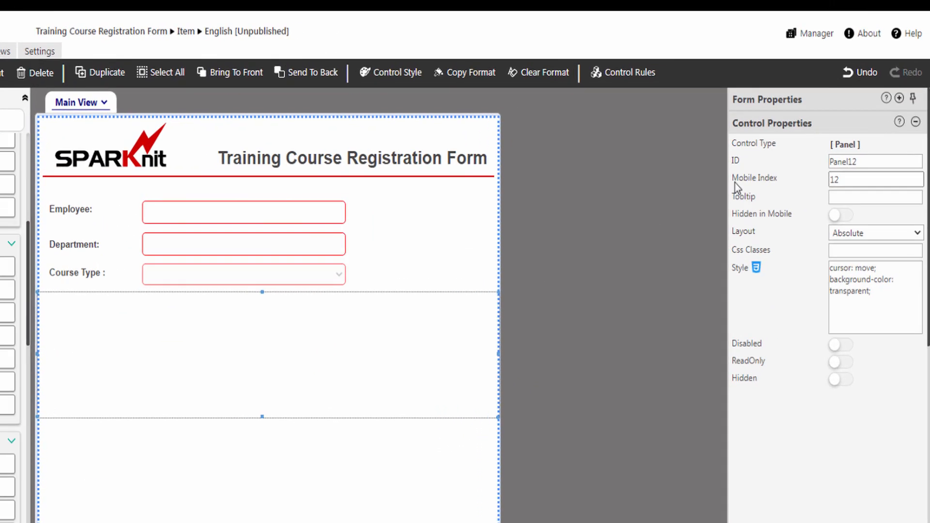
Set the ID of the panel below Course Type to PanelTechnologyCourses and make the panel hidden.
double_click(853, 165)
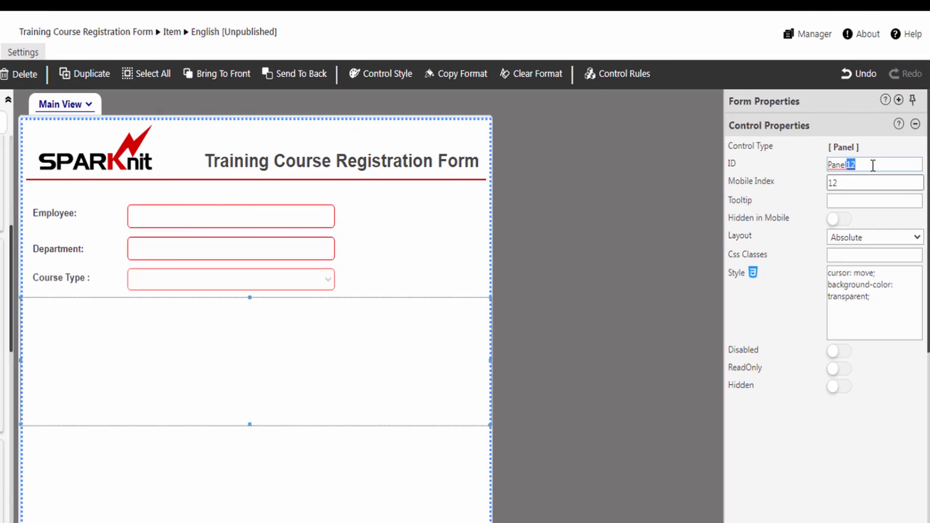
text(PanelTechnologyCourses)
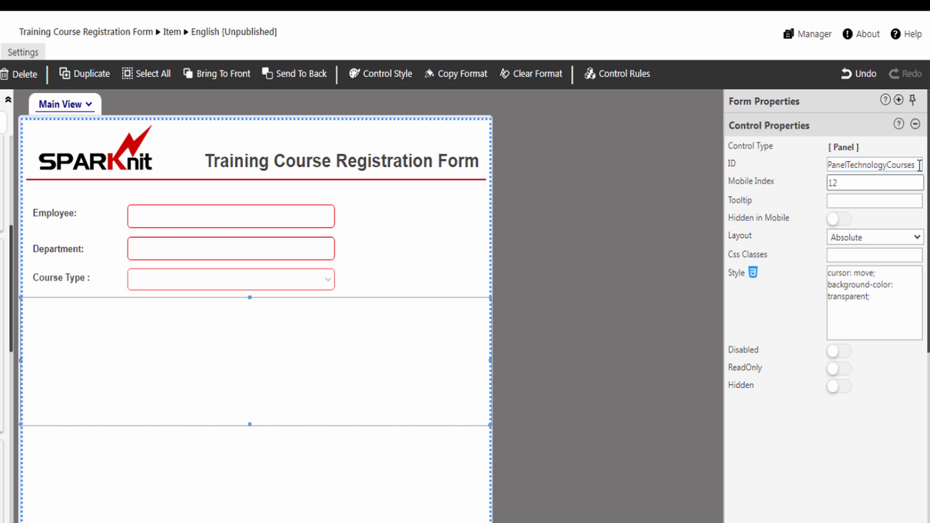
click(919, 165)
click(843, 386)
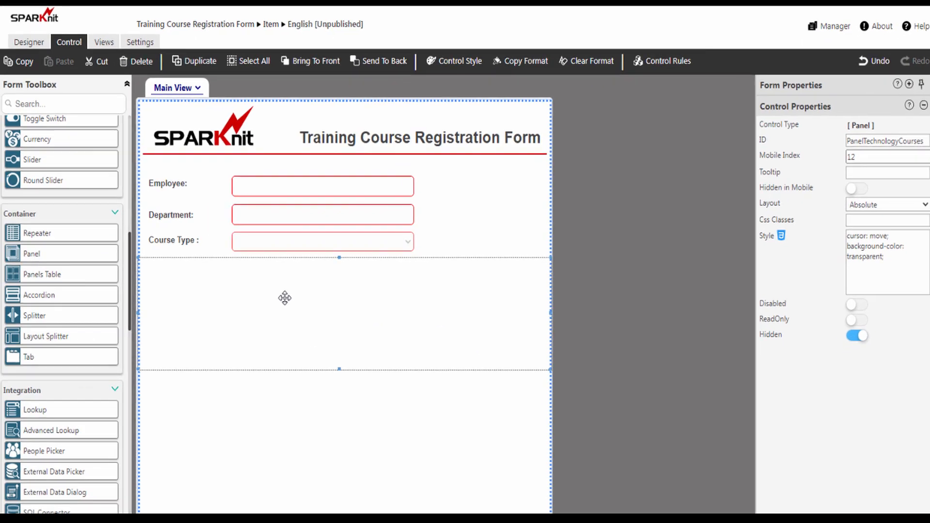
Add the label "Course/s Name/s:" and a nested panel beside it inside the technology courses panel.
drag(130, 256, 130, 137)
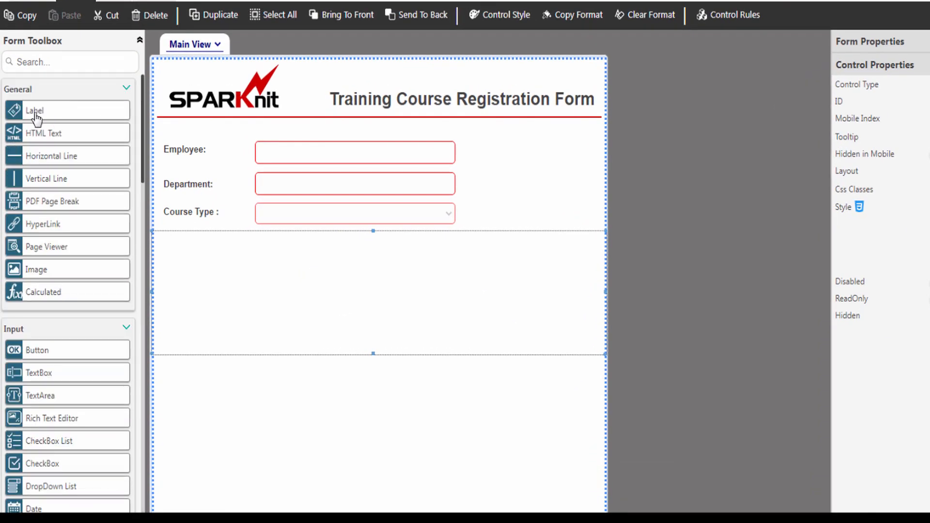
drag(36, 119, 194, 249)
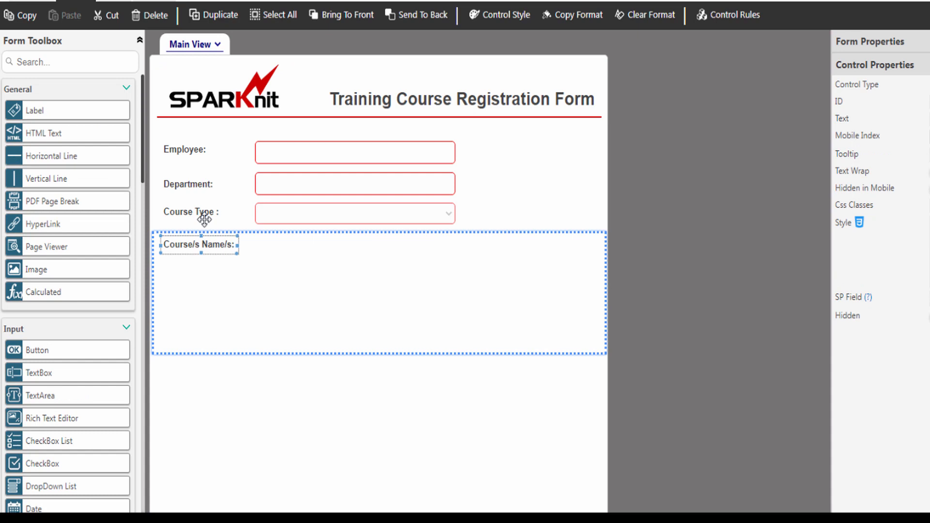
scroll(141, 311, down, 10)
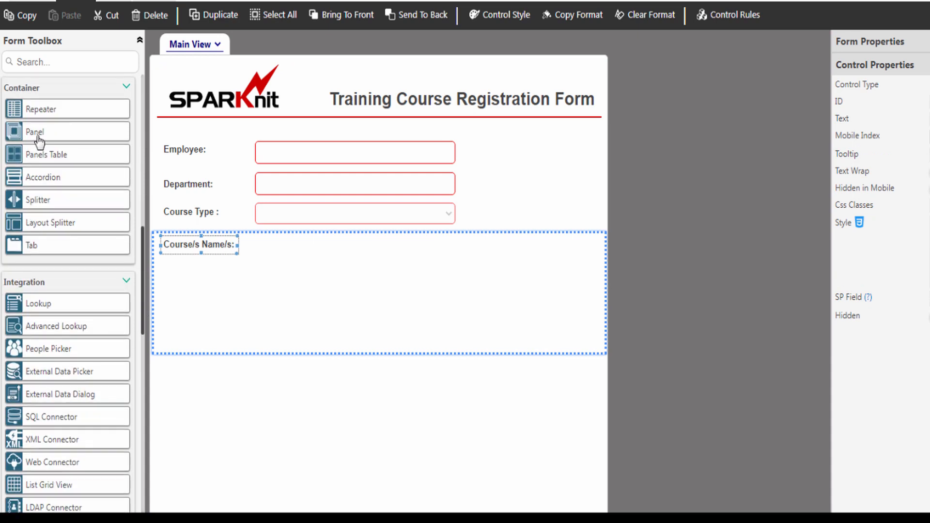
drag(38, 131, 330, 297)
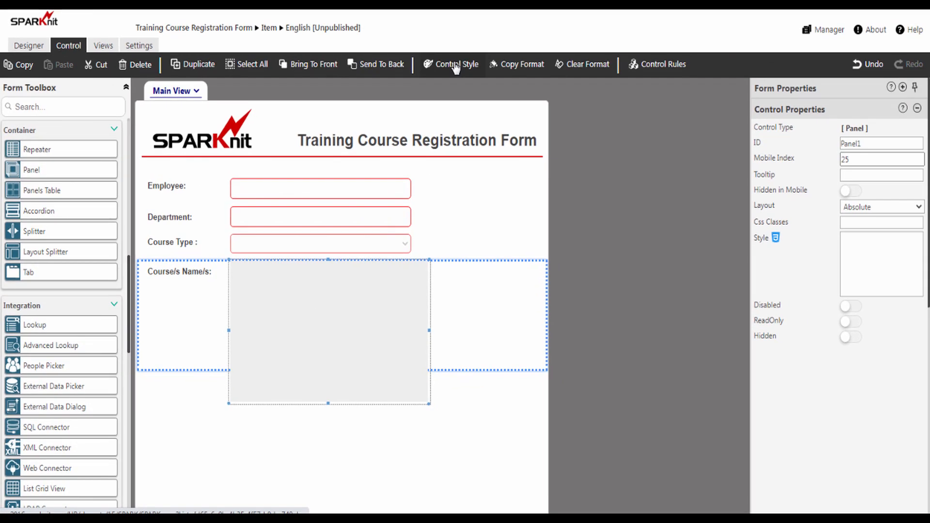
Resize the nested panel beside the "Course/s Name/s:" label to 311 × 30 px and set its background colour to C00000.
click(455, 65)
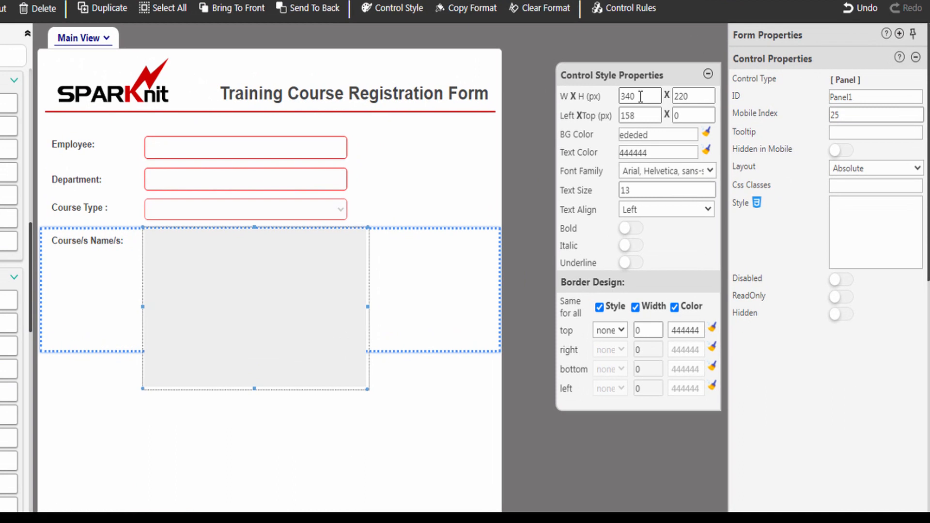
double_click(682, 102)
text(30)
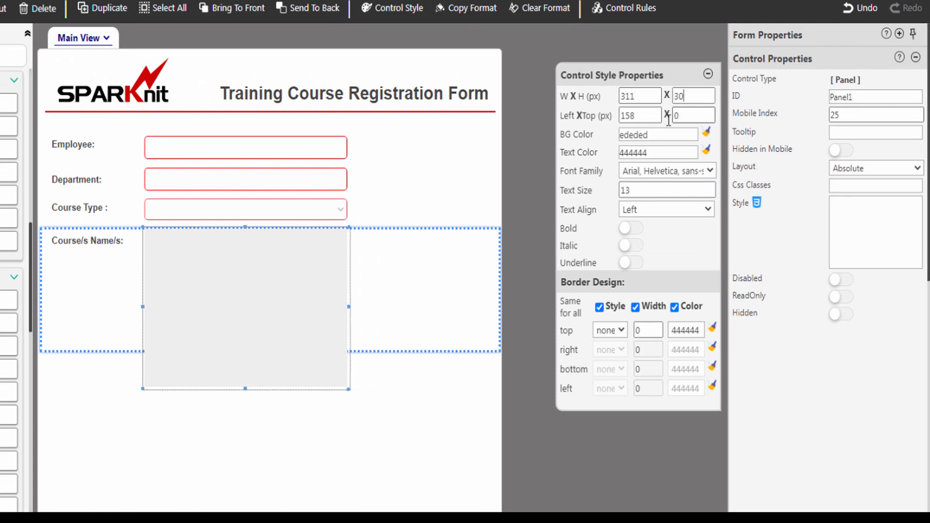
click(657, 138)
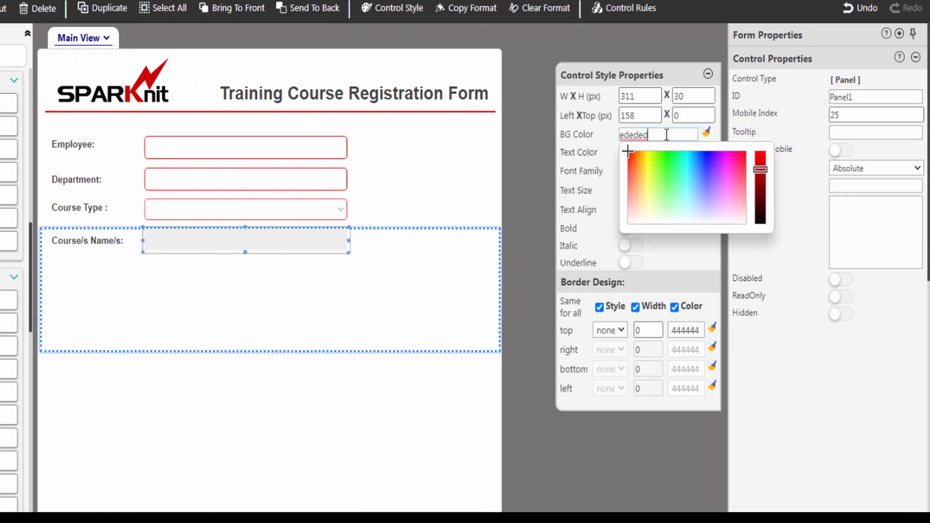
click(763, 171)
click(612, 140)
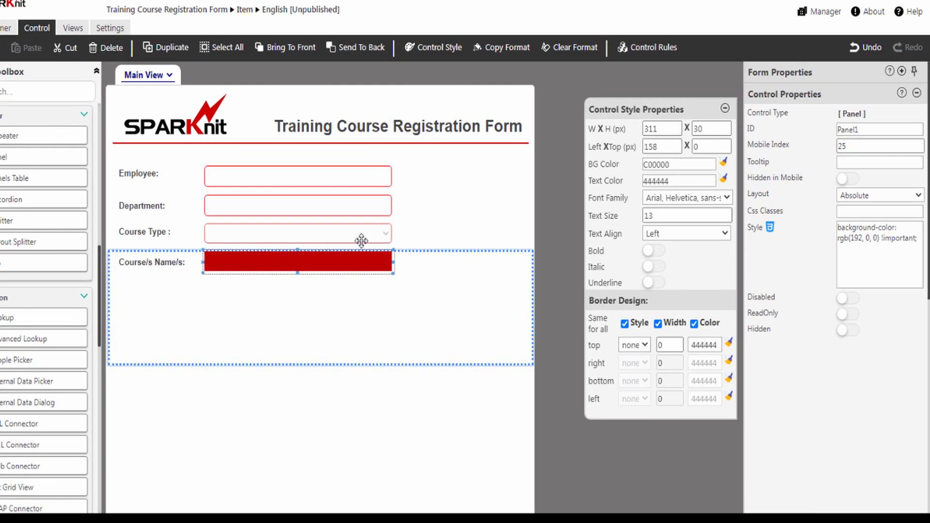
click(208, 242)
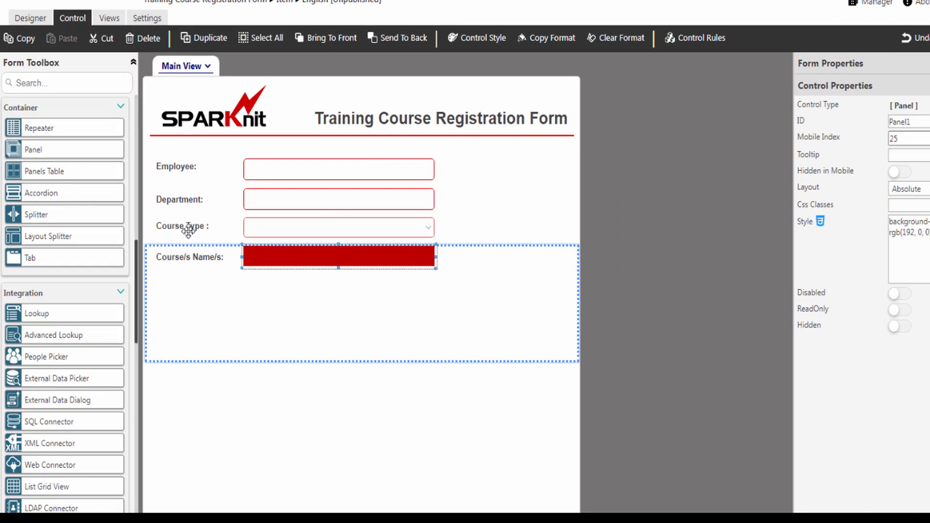
Add a label inside the red header panel with the text "Technology Courses".
drag(127, 260, 129, 121)
drag(33, 117, 274, 246)
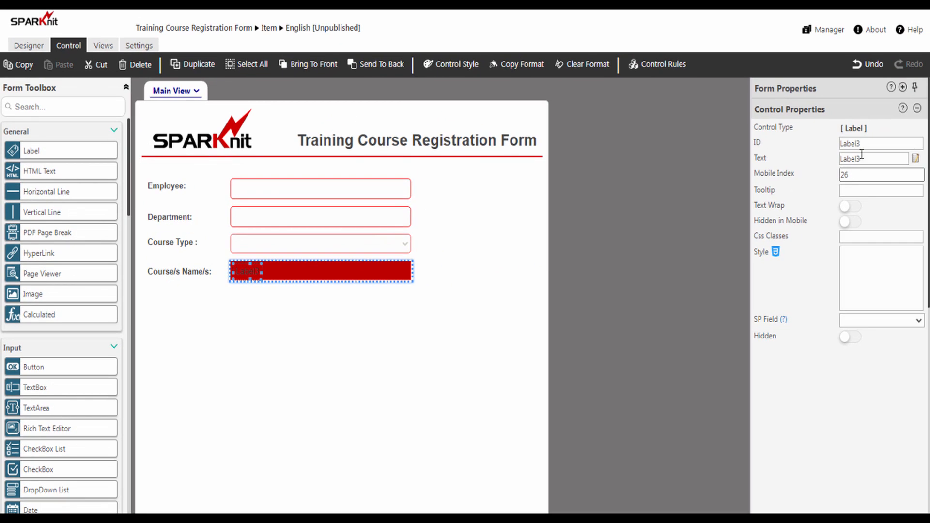
double_click(876, 158)
text(Technology Courses)
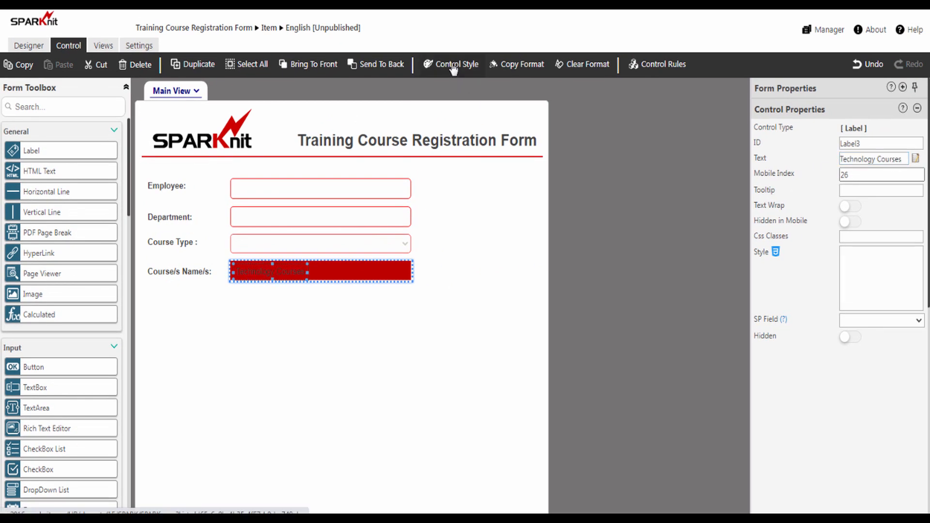
Style the "Technology Courses" label with FFFFFF text colour and bold.
click(455, 68)
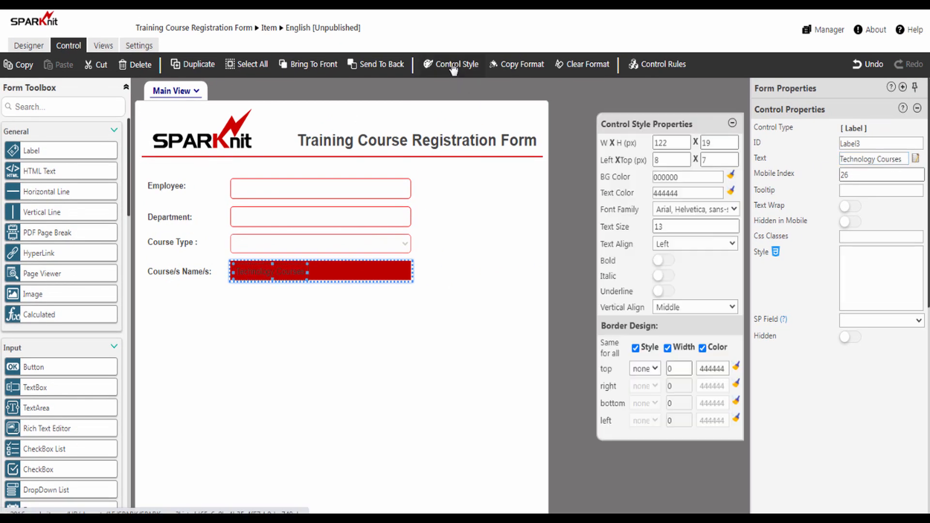
click(668, 194)
click(779, 208)
click(631, 230)
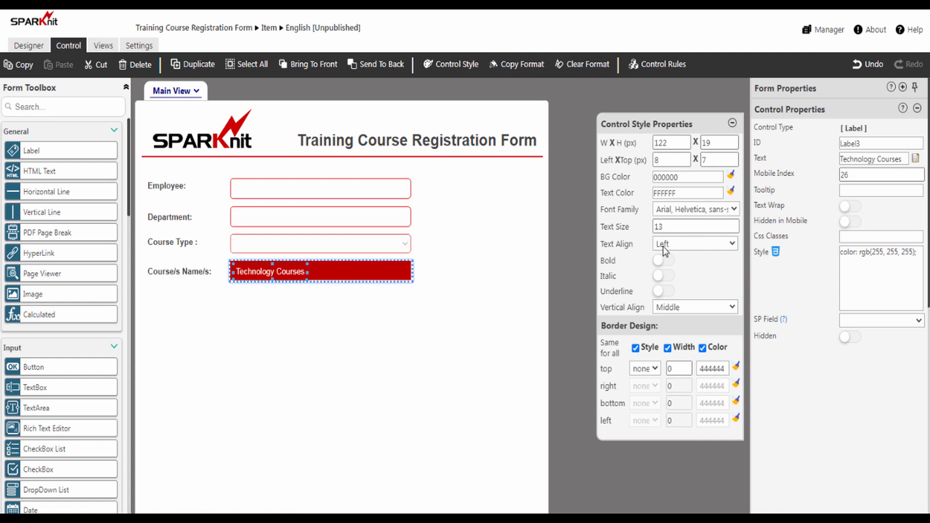
click(664, 260)
click(732, 123)
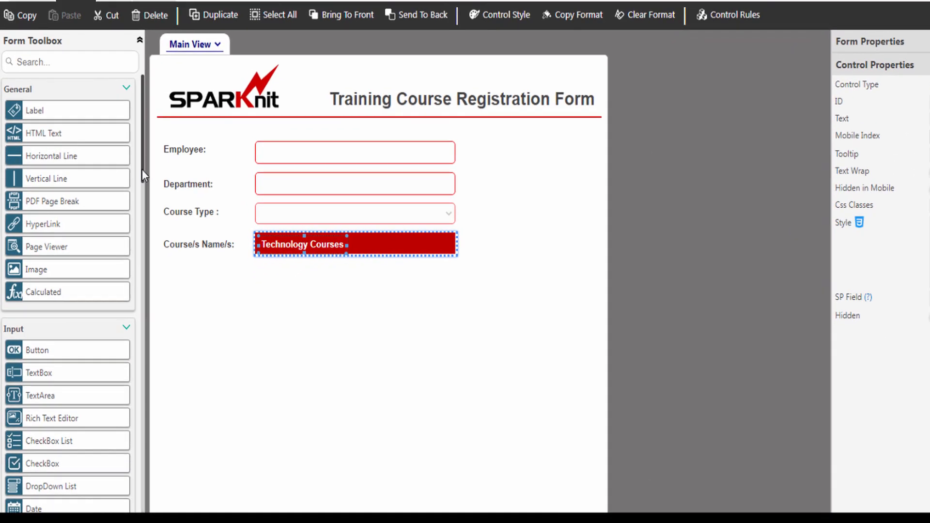
Place the Technology Courses list column below the red header inside the technology courses panel.
drag(141, 170, 138, 481)
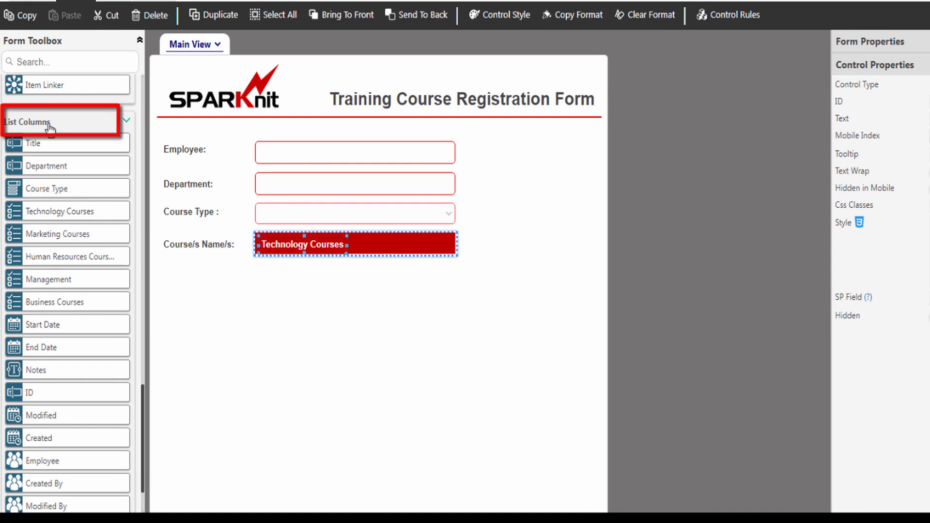
drag(29, 213, 321, 301)
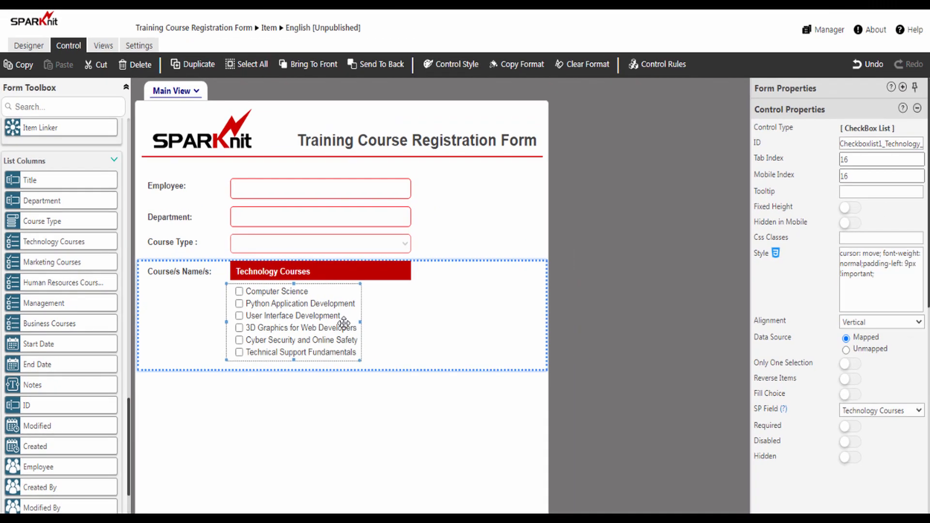
Add a rule named Show to PanelTechnologyCourses, with type Formatting and event onChange.
click(384, 318)
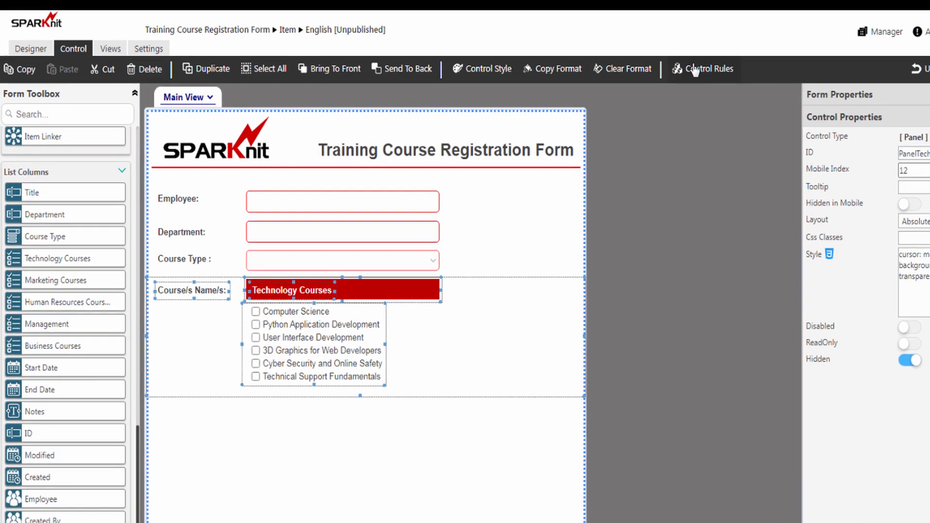
click(754, 75)
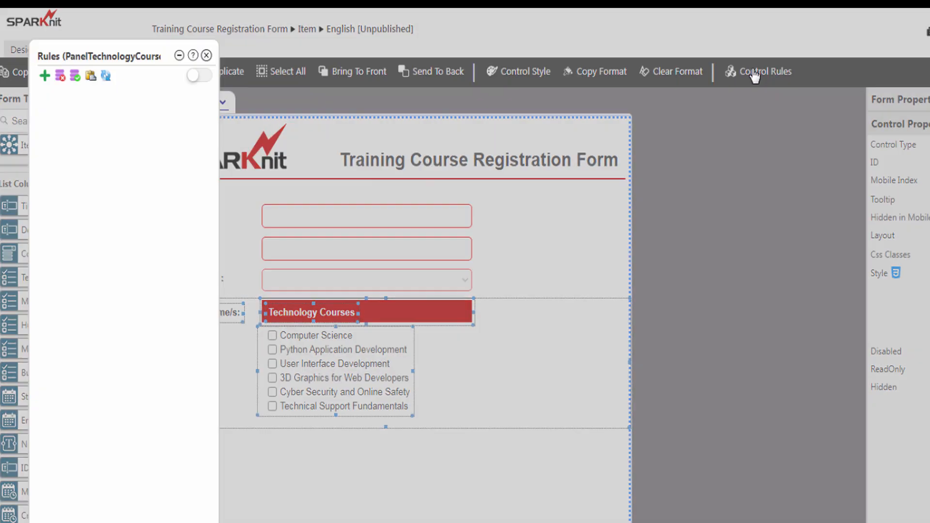
click(44, 76)
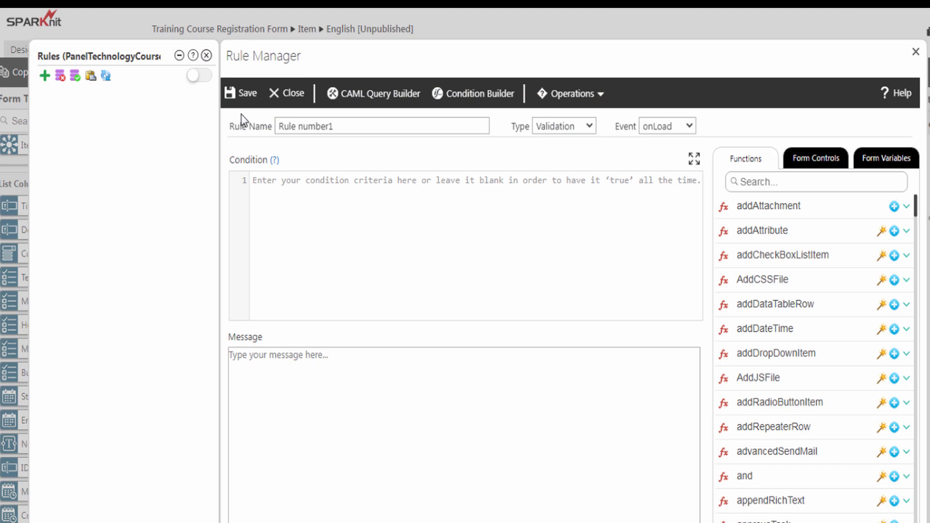
drag(340, 121, 268, 124)
text(Show)
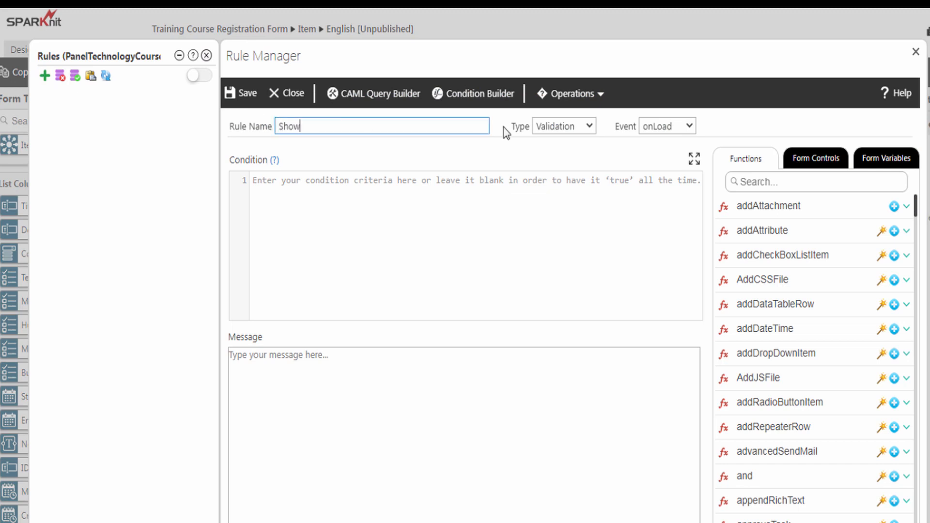
click(557, 126)
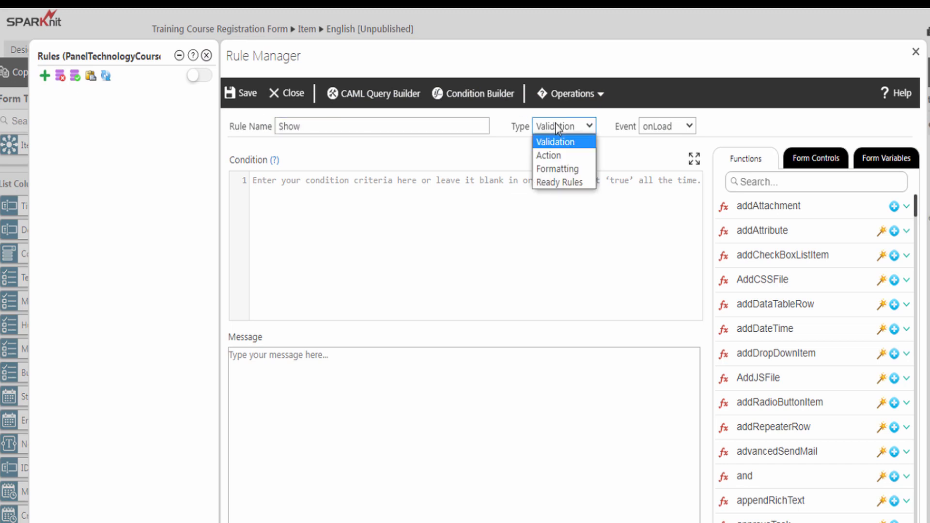
click(557, 169)
click(660, 126)
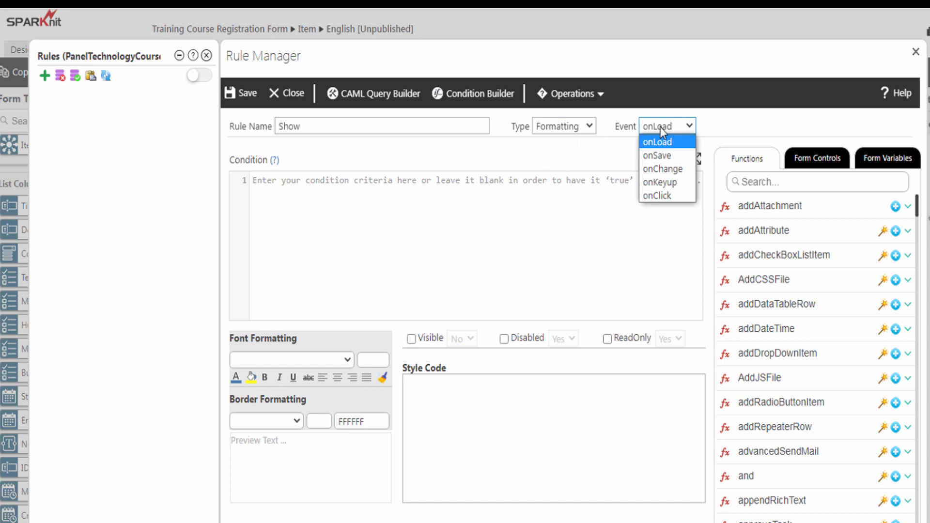
click(662, 169)
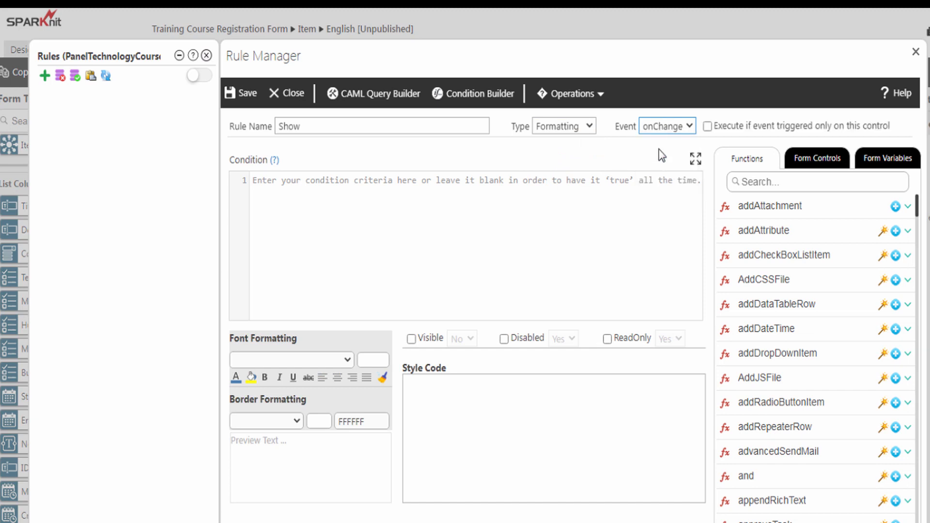
Set the Show rule's condition to CourseTypeDDL=='Technology', inserting the CourseTypeDDL form control.
click(269, 187)
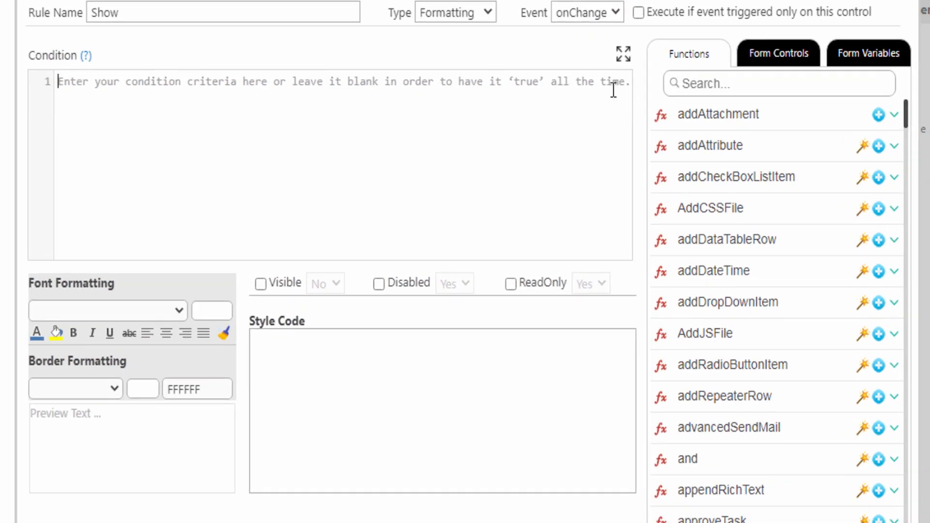
click(773, 61)
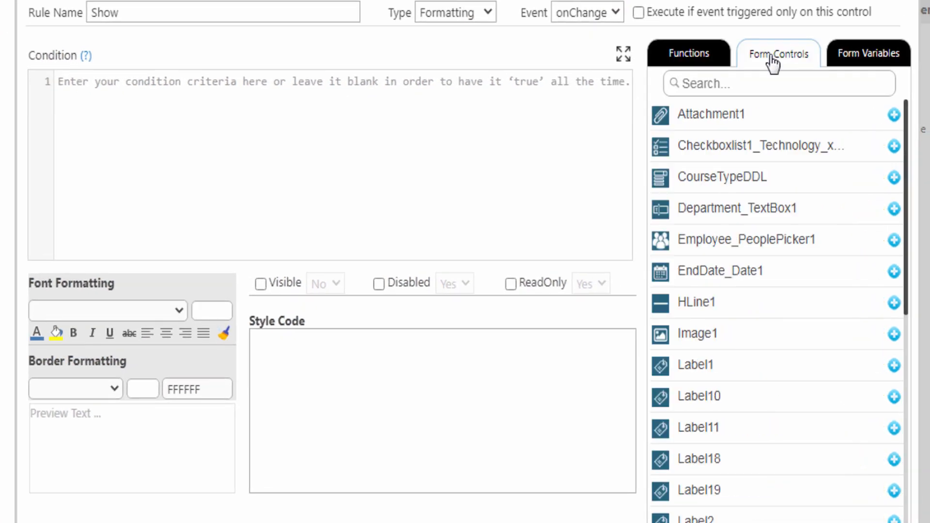
click(888, 181)
text(==)
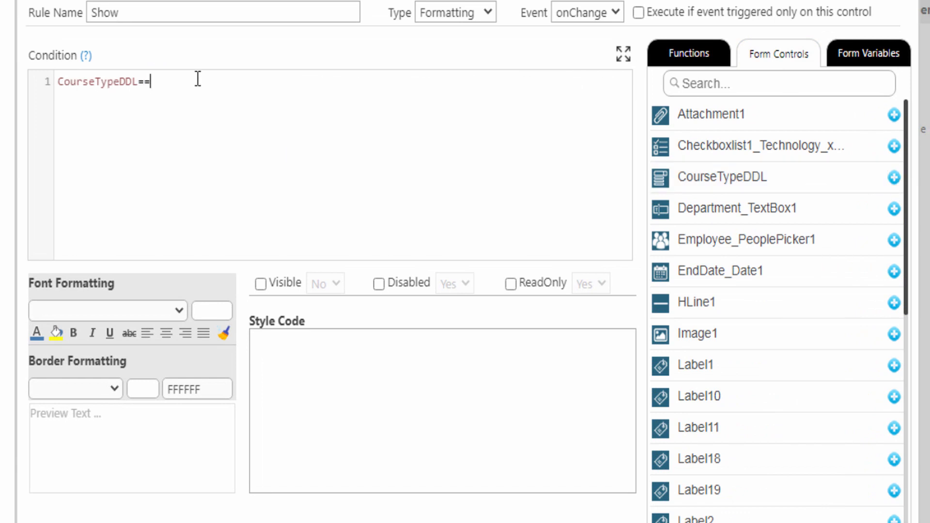
text('Technology')
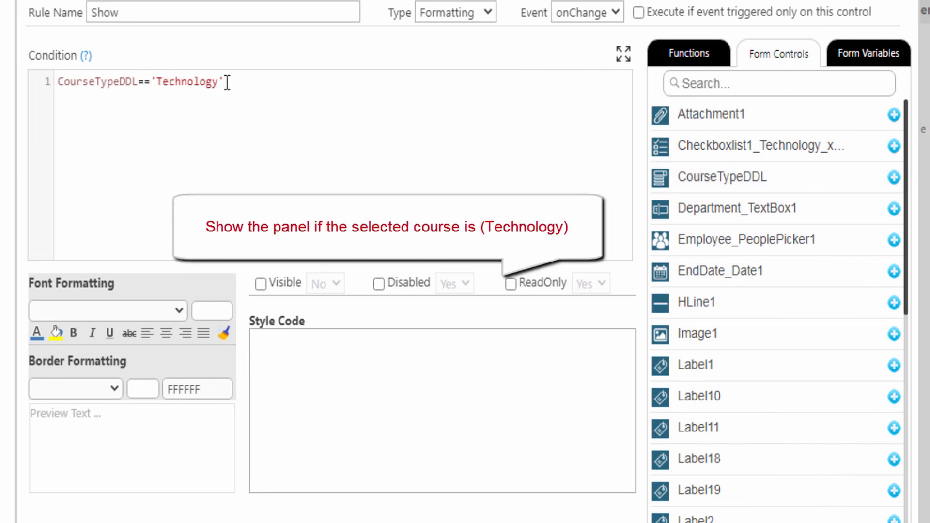
Make the Show rule set the panel's visibility to Yes, save the rule and close the rules list.
click(262, 285)
click(323, 287)
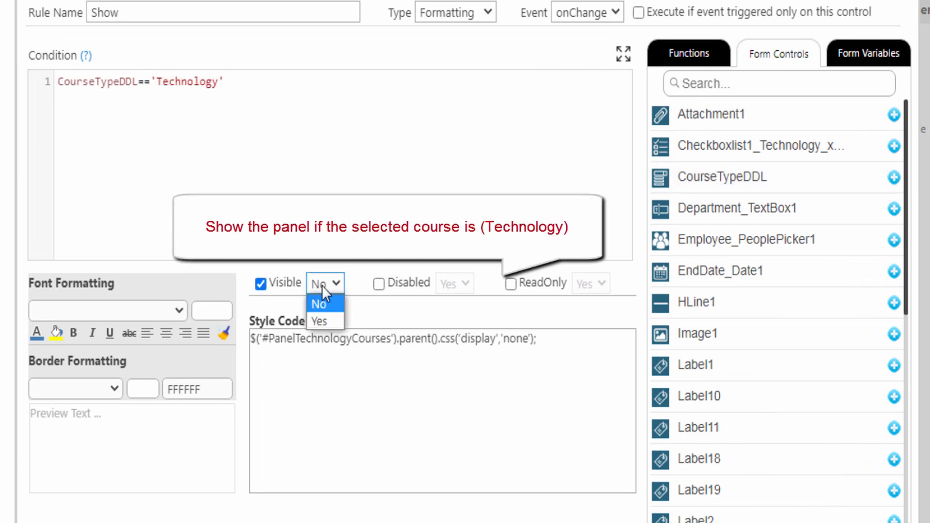
click(321, 321)
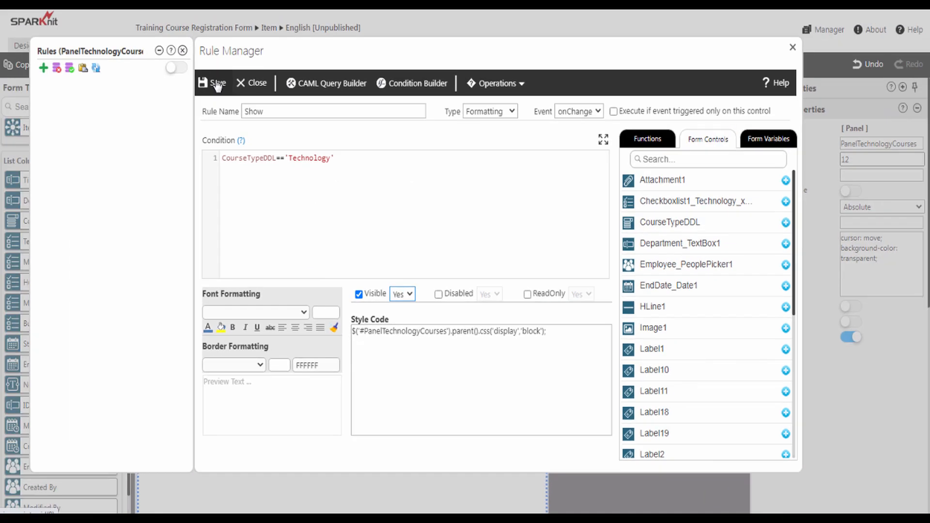
click(217, 86)
click(182, 50)
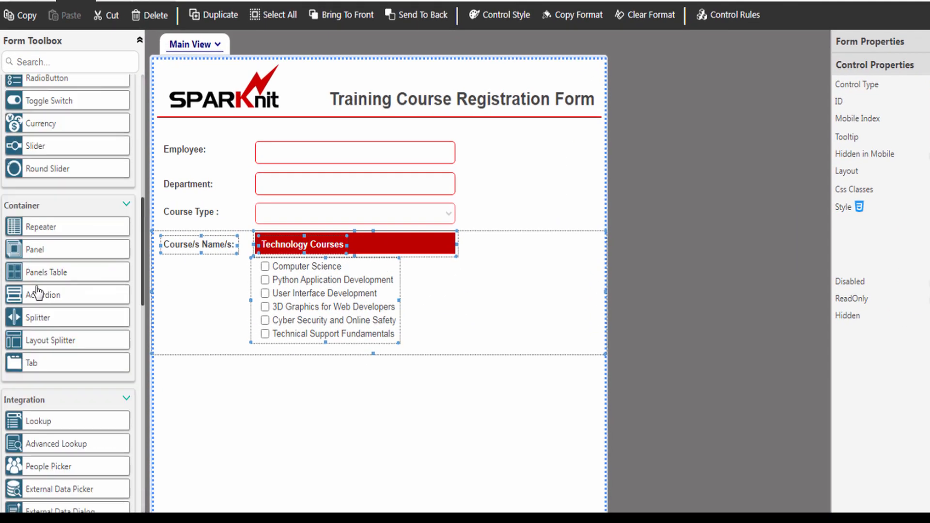
Add a full-width panel below the technology courses panel, containing the label "Course/s Name/s:" and an orange "Marketing Courses" header.
drag(34, 253, 337, 393)
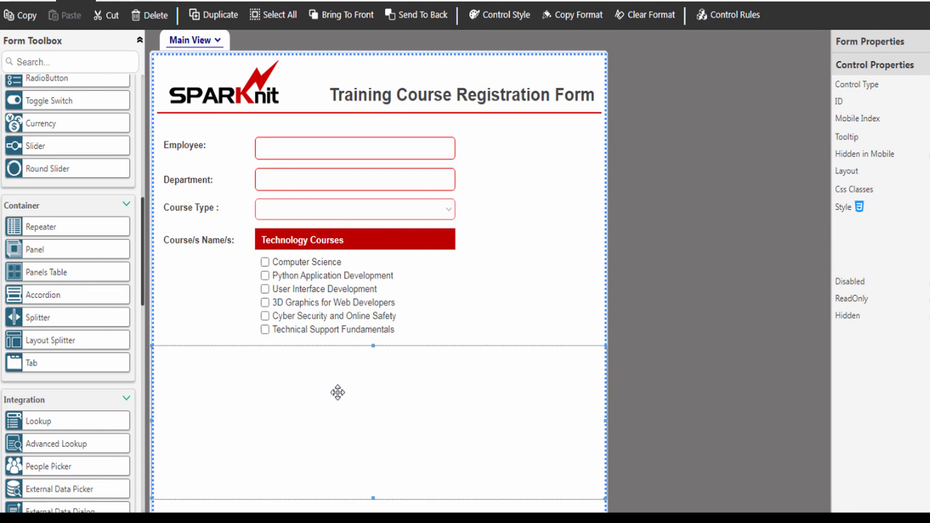
scroll(37, 118, up, 10)
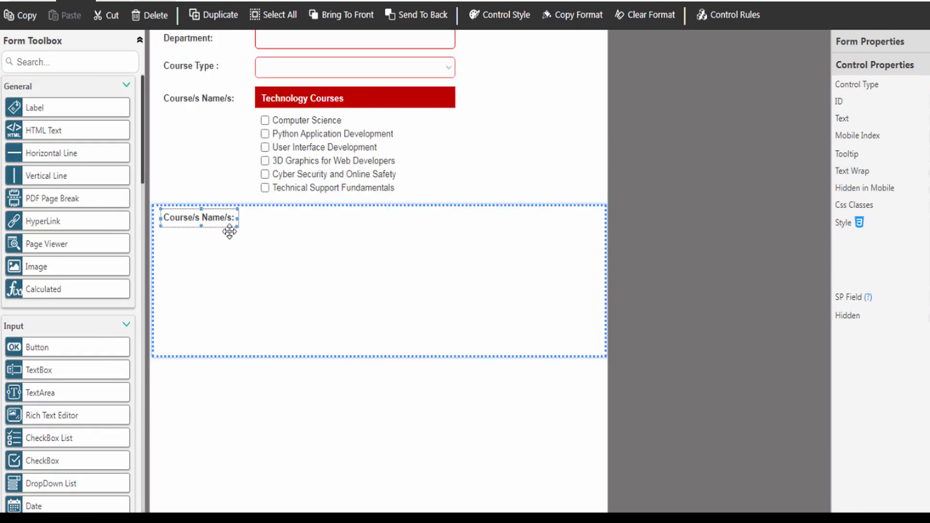
scroll(38, 233, down, 8)
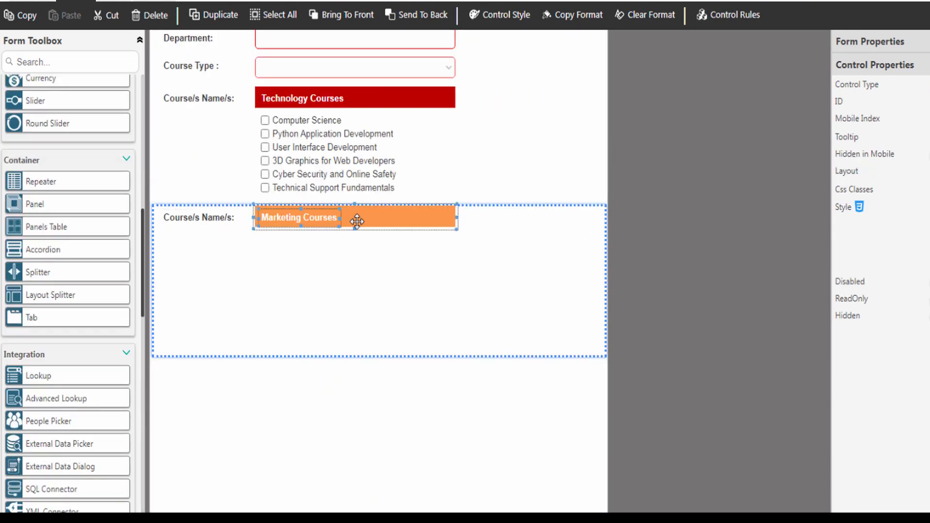
Place the Marketing Courses list column below the orange header and make PanelMarketingCourses hidden.
drag(143, 235, 147, 415)
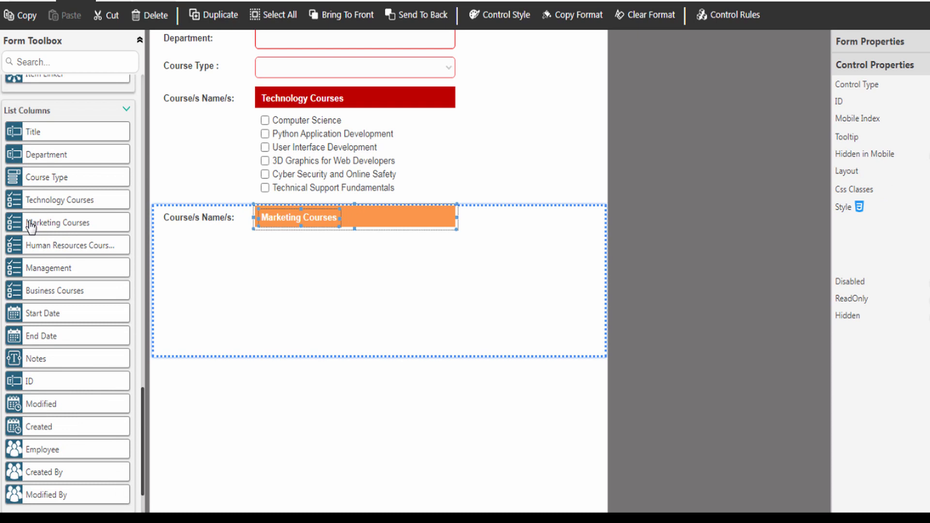
drag(30, 226, 326, 305)
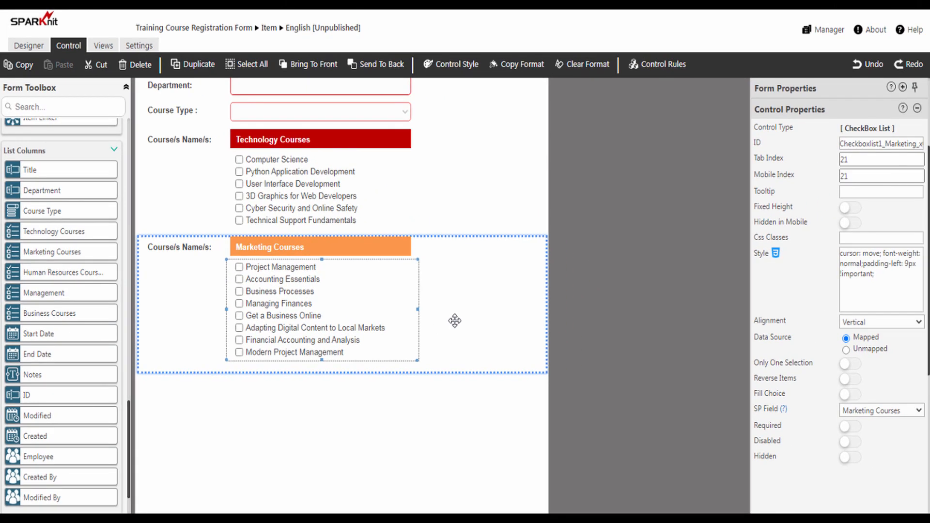
click(455, 321)
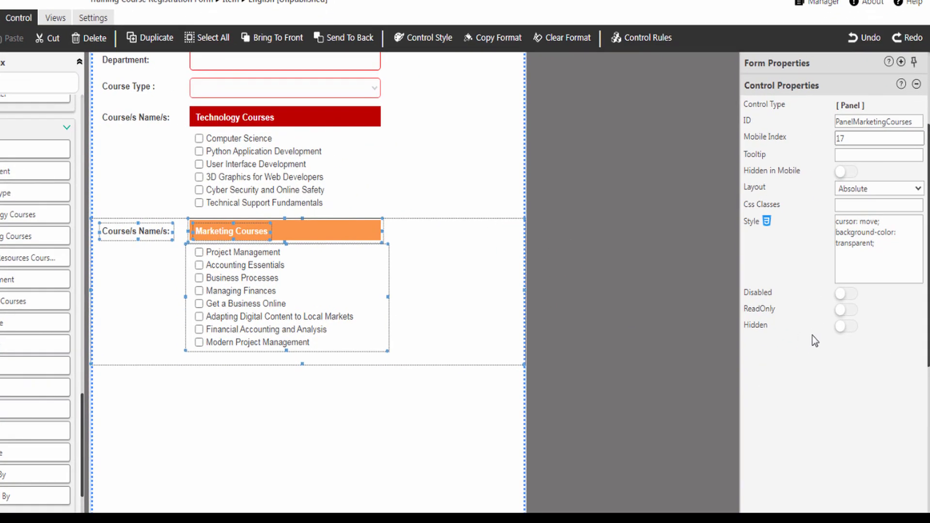
click(846, 321)
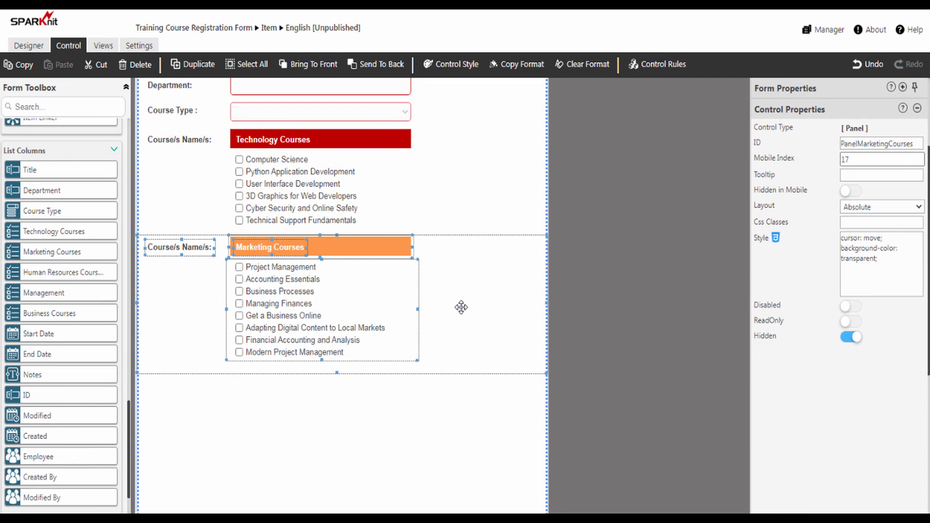
Copy the Show rule from PanelTechnologyCourses to PanelMarketingCourses and open the copied rule for editing.
click(659, 64)
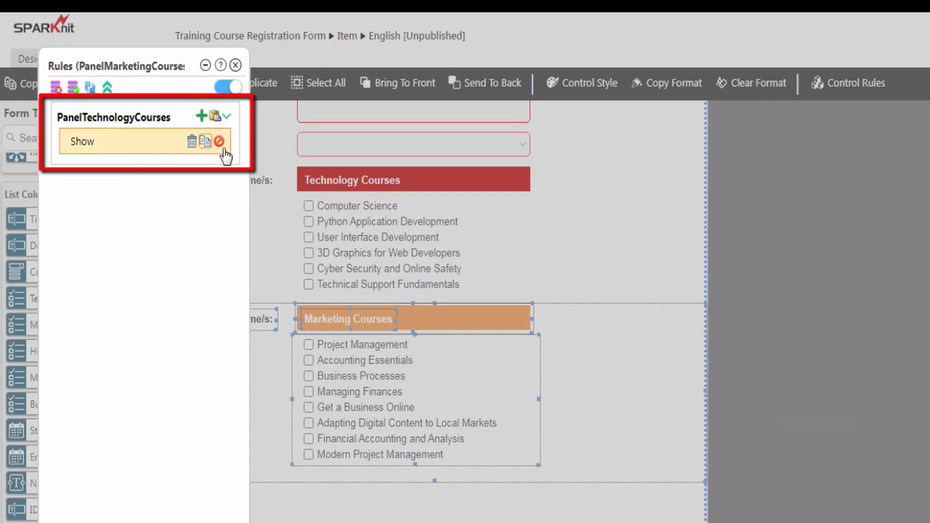
click(224, 87)
click(107, 91)
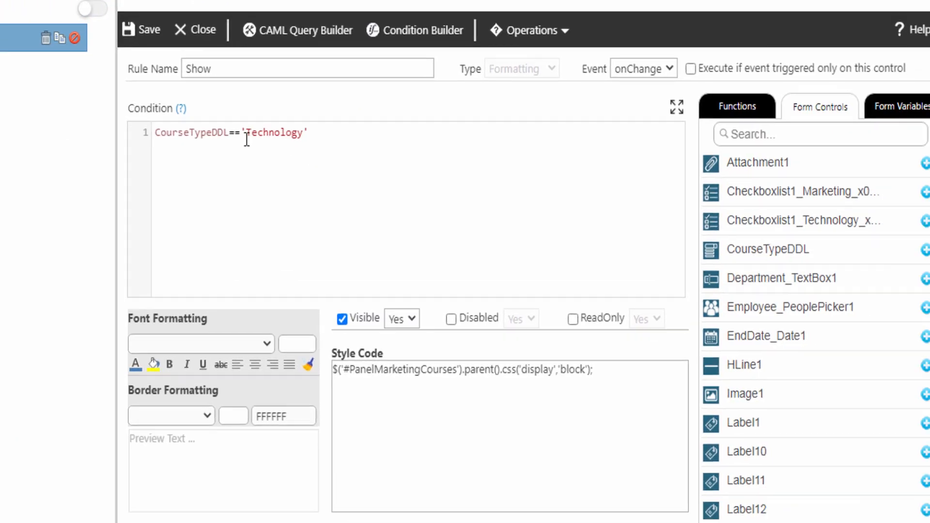
Change the Show rule's condition on PanelMarketingCourses to CourseTypeDDL=='Marketing', save the rule and close the rules list.
double_click(282, 134)
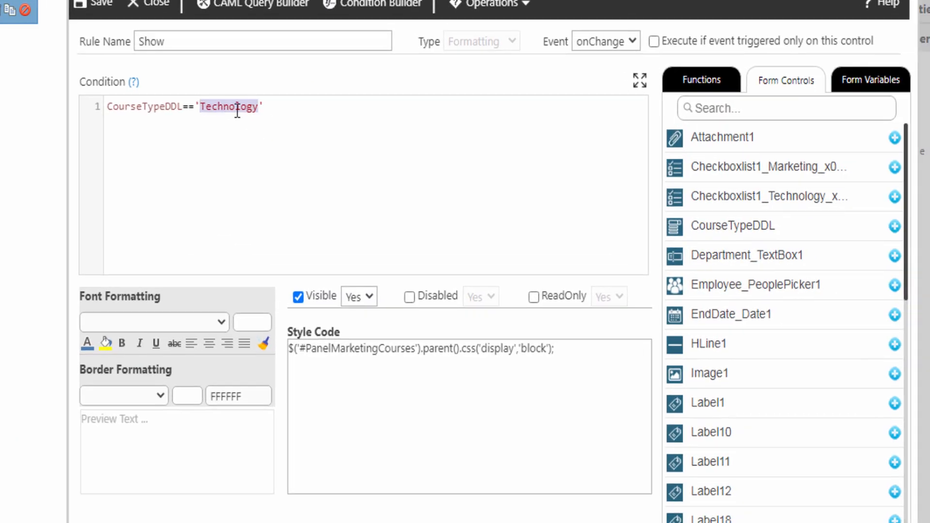
text(Marketing)
click(308, 142)
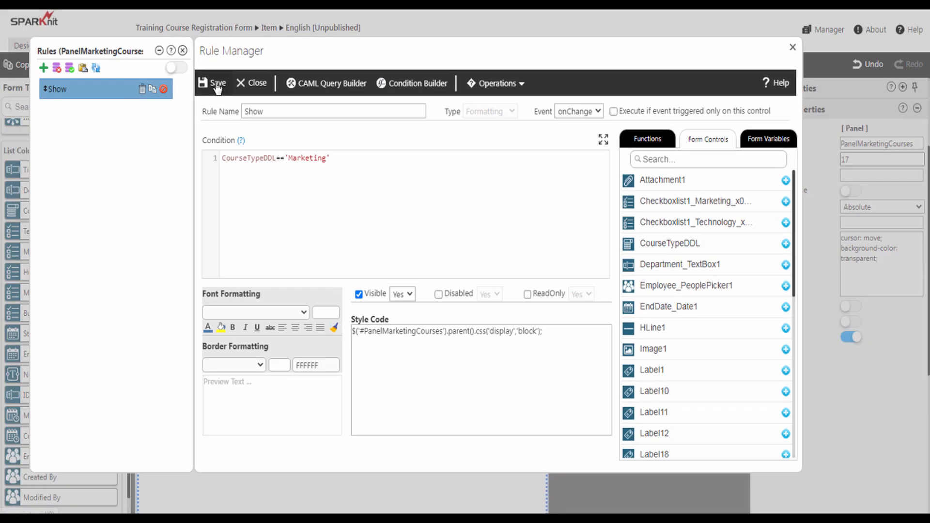
click(218, 86)
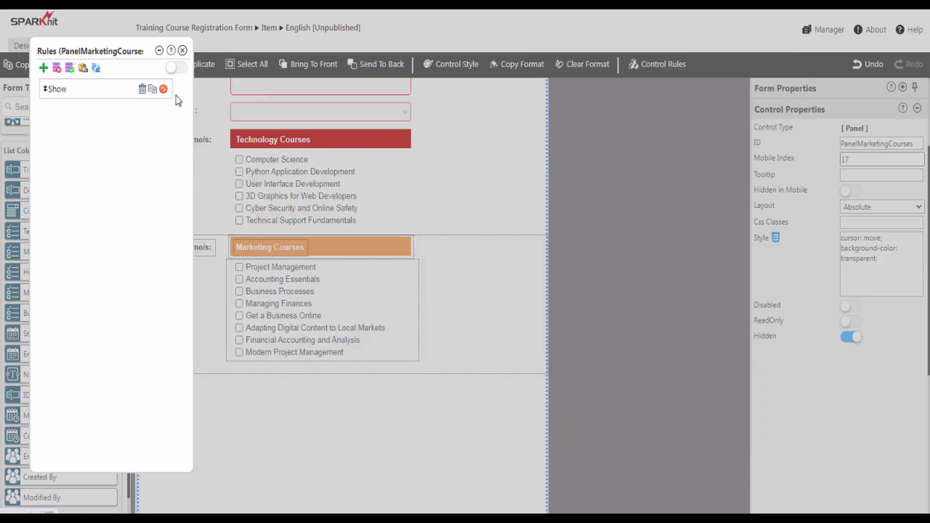
click(183, 51)
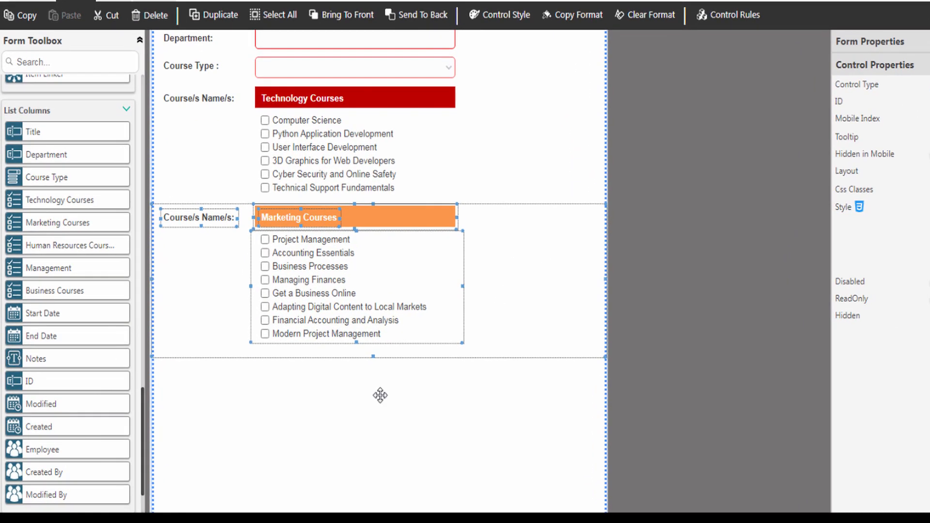
Add a Tab control with Human Resources, Management and Business Administration tabs below the marketing panel, and set its tabs' background color to F7AE43.
drag(142, 400, 155, 243)
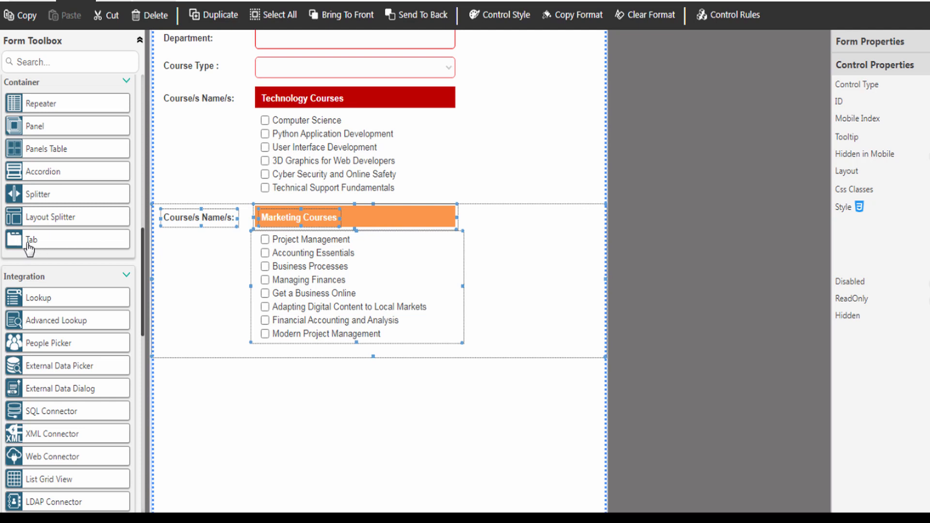
drag(30, 245, 384, 437)
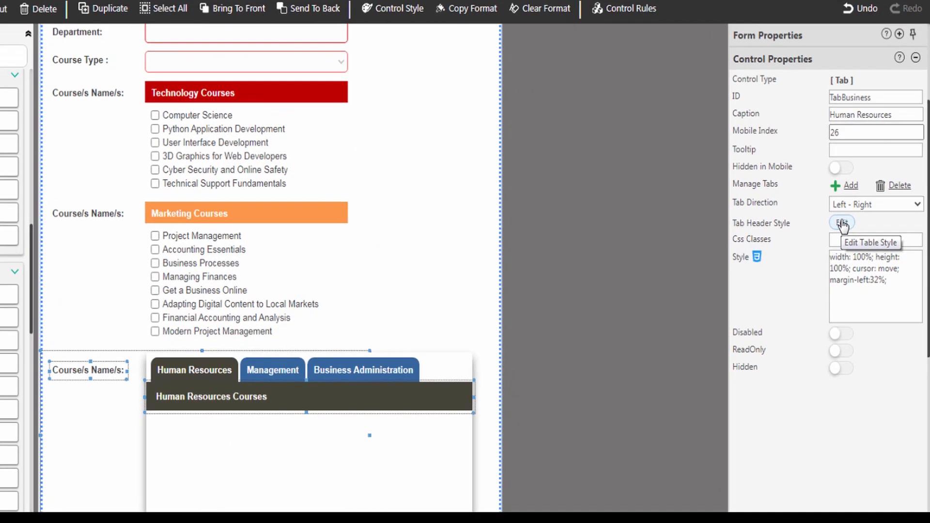
click(852, 256)
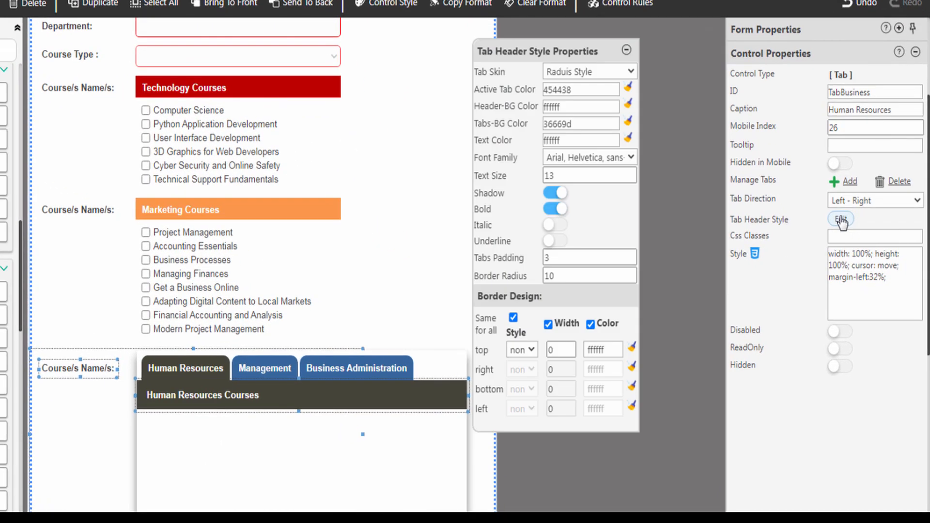
click(583, 124)
click(564, 158)
click(686, 143)
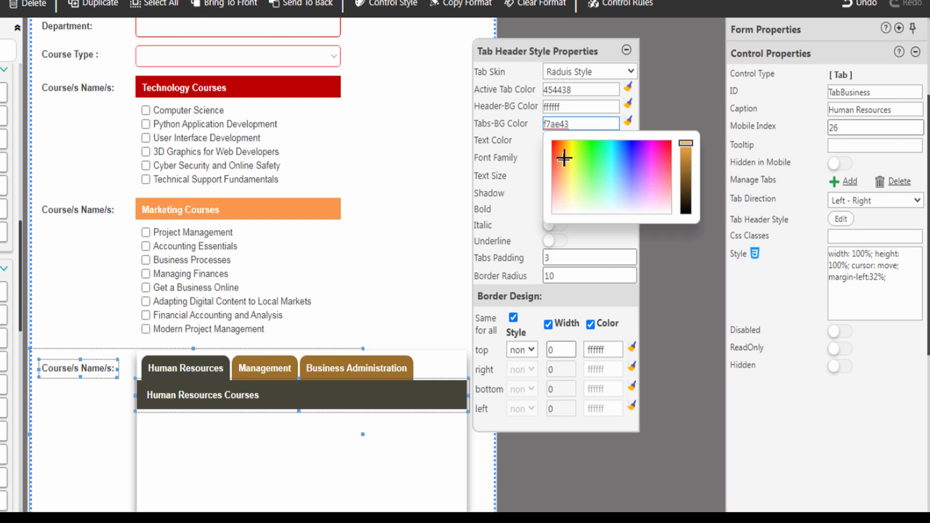
click(542, 133)
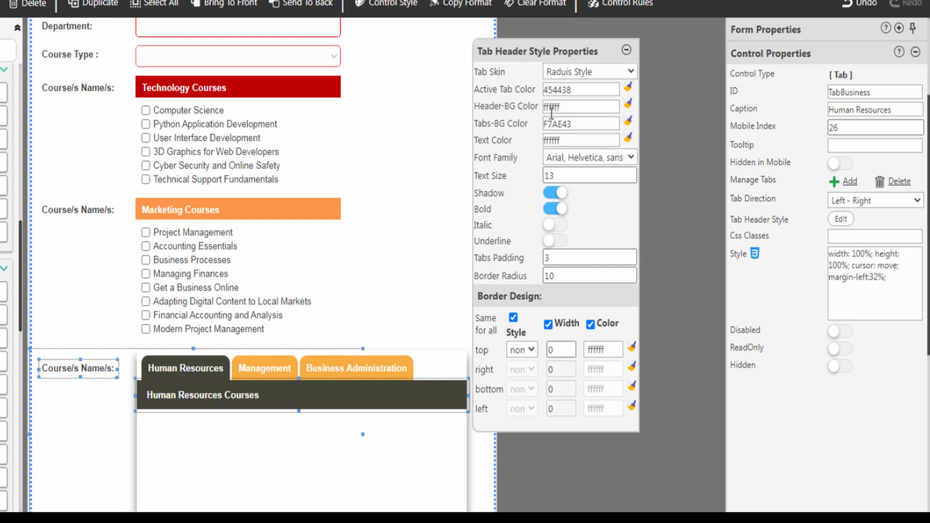
click(627, 50)
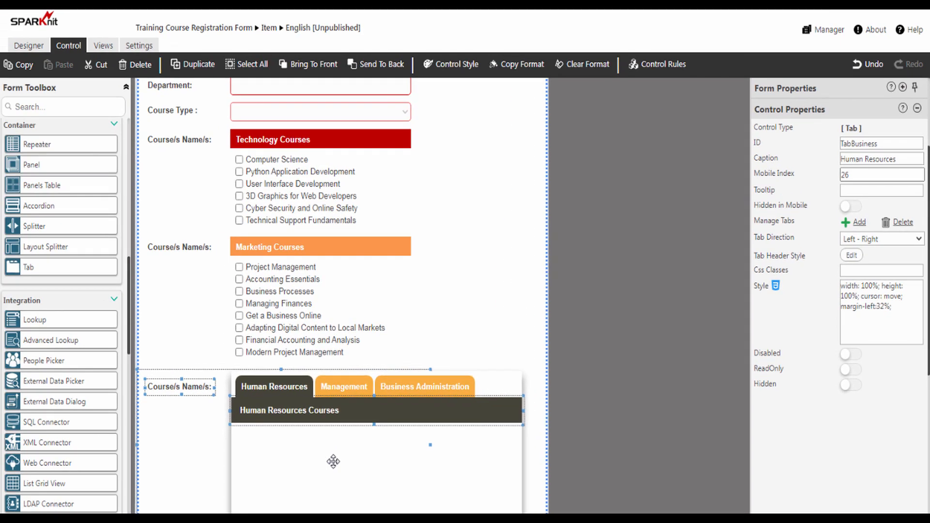
Place the Human Resources Courses list column under the Human Resources tab's header and check the course lists in the Management and Business Administration tabs.
scroll(334, 461, down, 1)
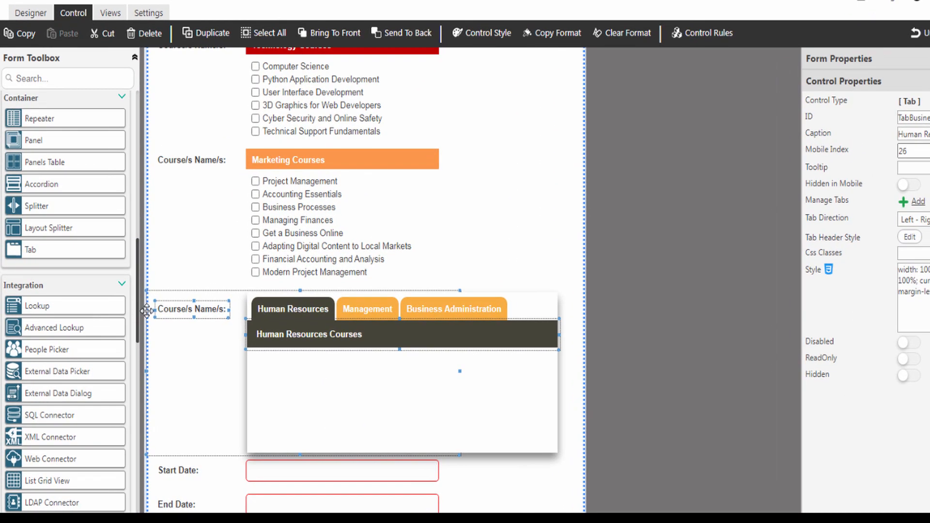
drag(129, 310, 148, 440)
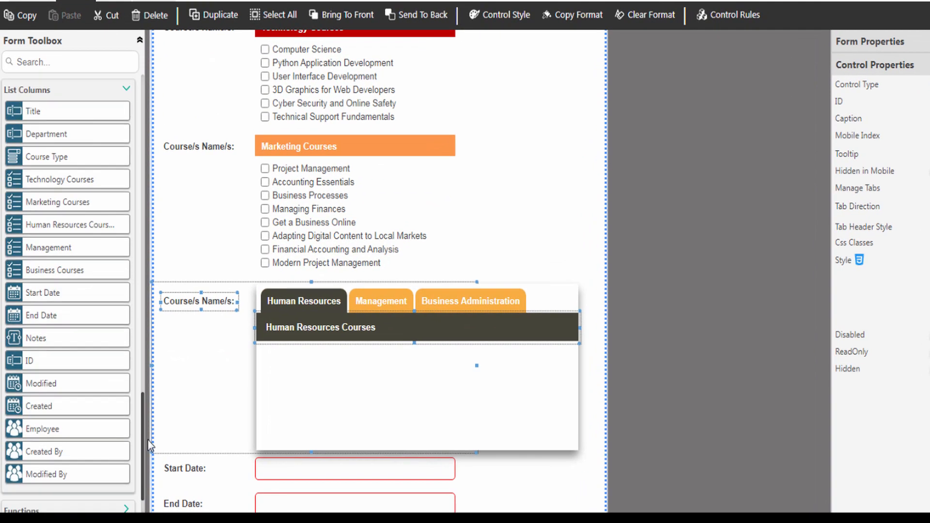
drag(48, 227, 282, 373)
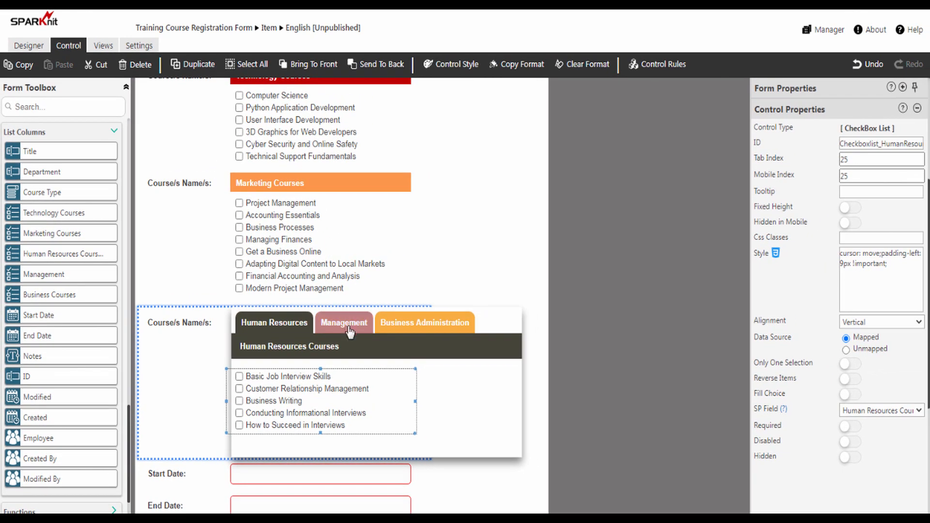
click(350, 330)
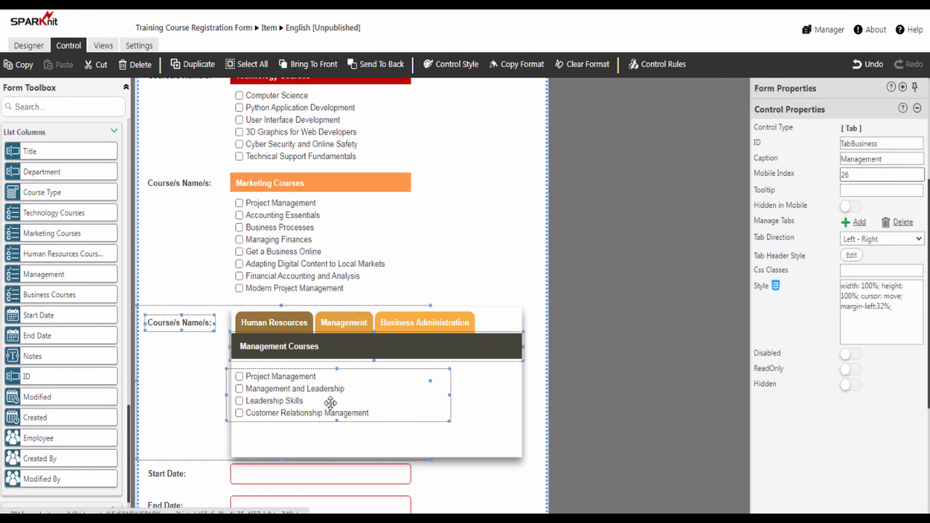
click(332, 402)
click(406, 333)
click(357, 405)
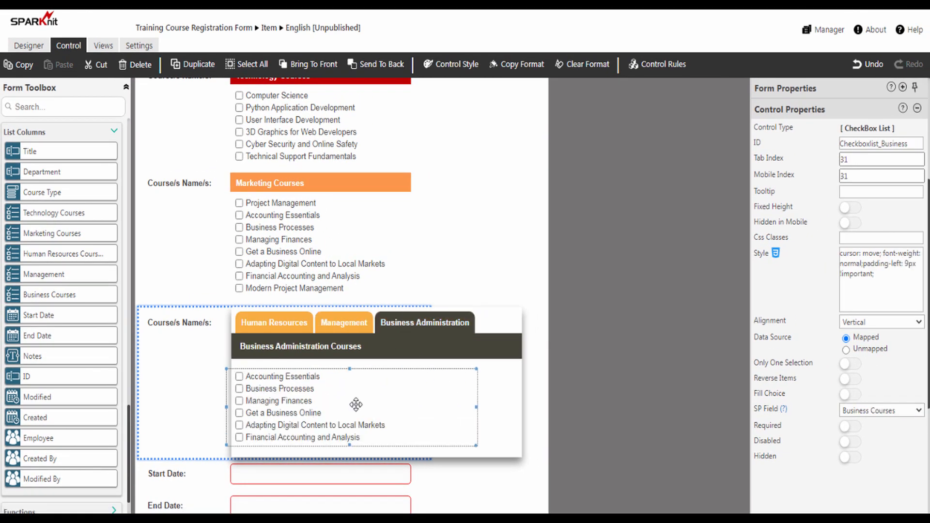
Make TabBusiness hidden and copy the Show rule from PanelTechnologyCourses to it.
click(284, 330)
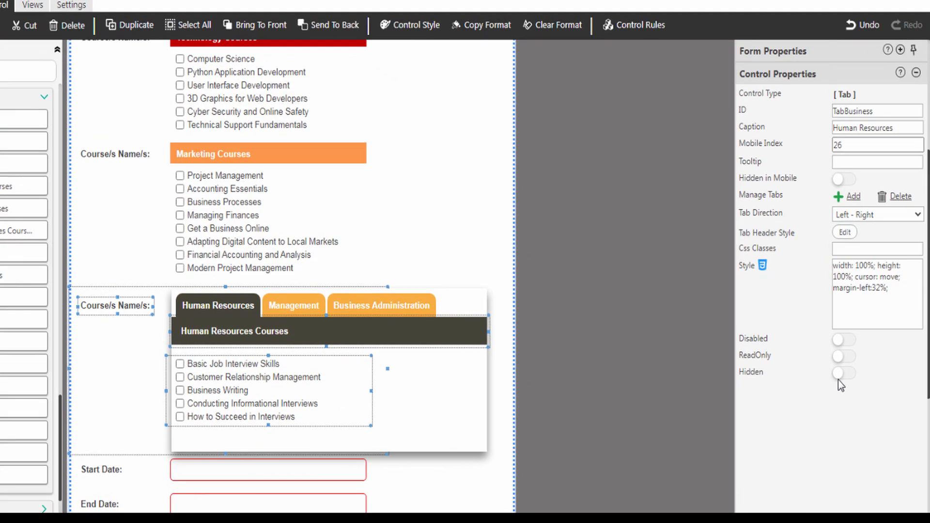
click(847, 372)
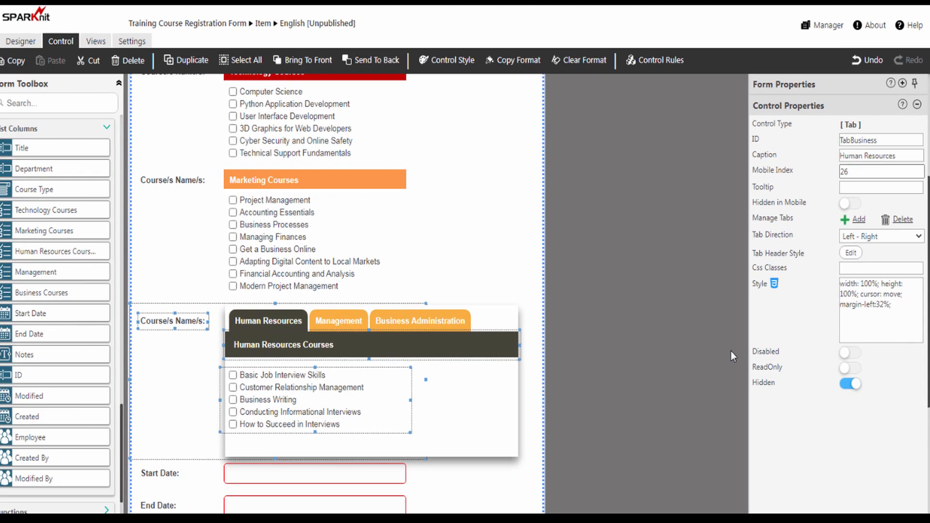
click(643, 71)
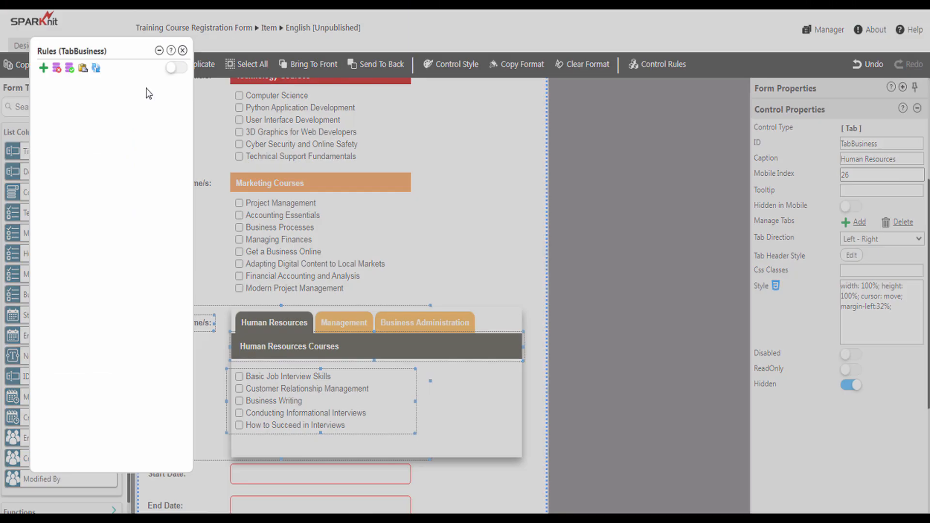
click(204, 79)
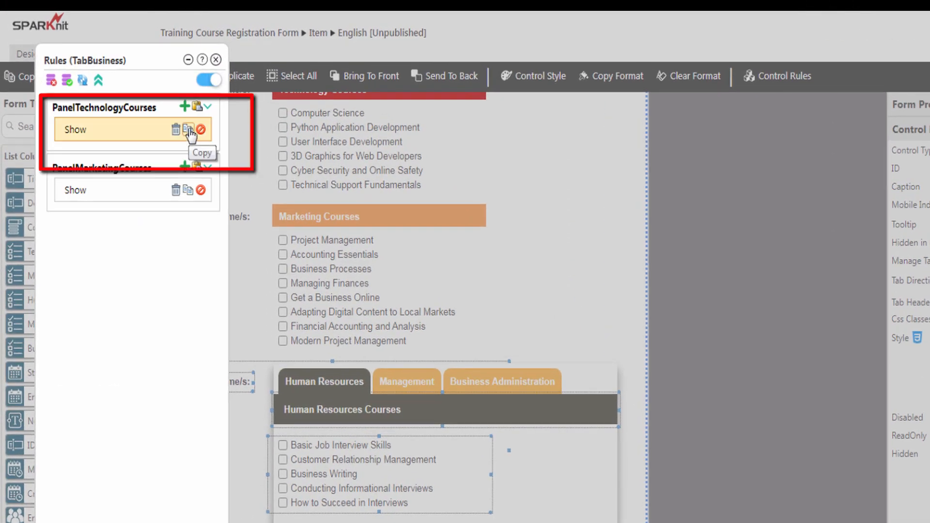
click(189, 130)
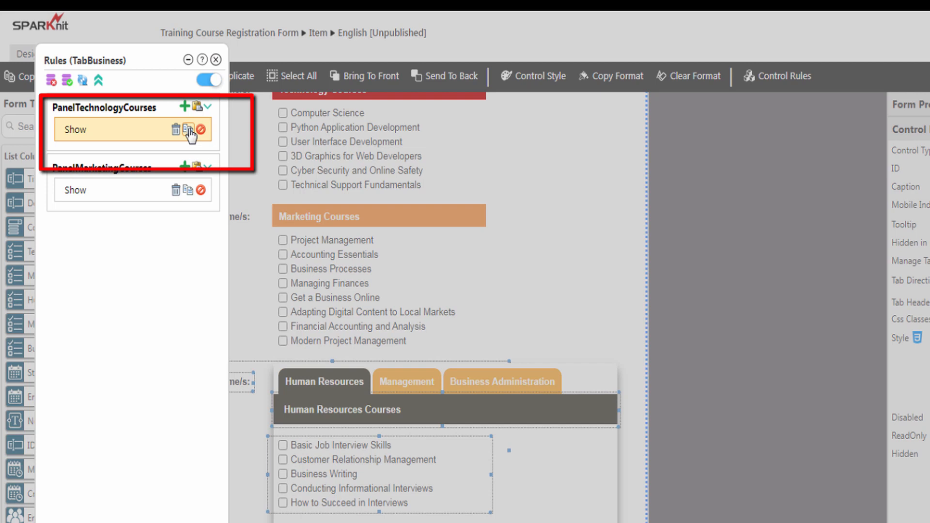
click(204, 79)
click(99, 80)
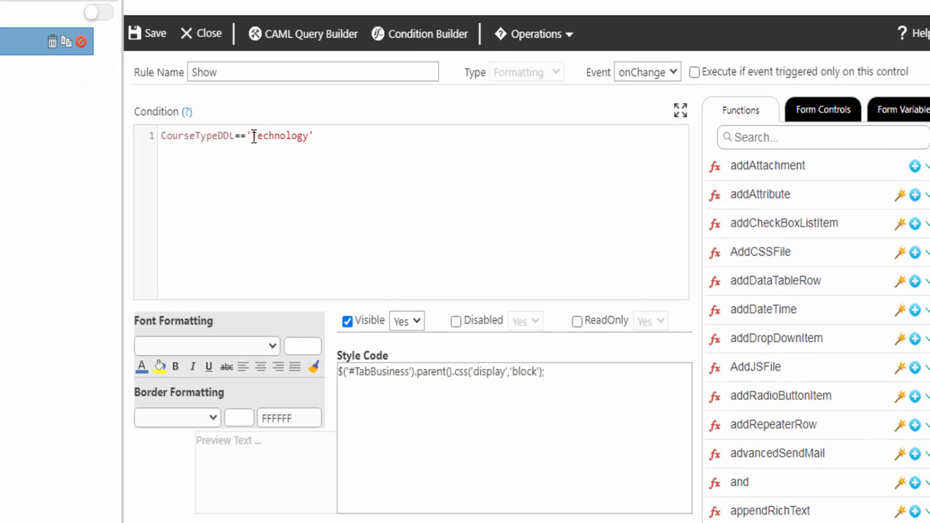
Change the TabBusiness Show rule's condition to CourseTypeDDL=='Business', save the rule and close the rules list.
drag(254, 137, 307, 136)
text(Business)
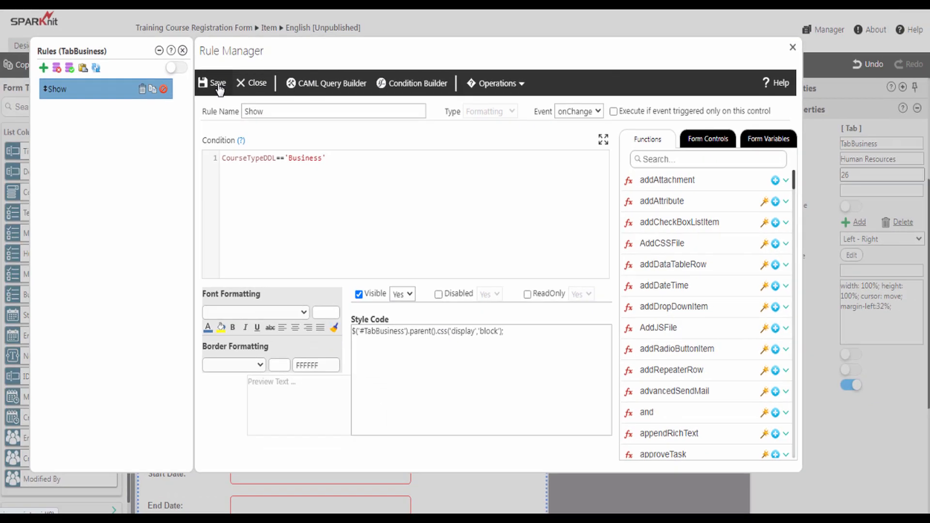
click(218, 88)
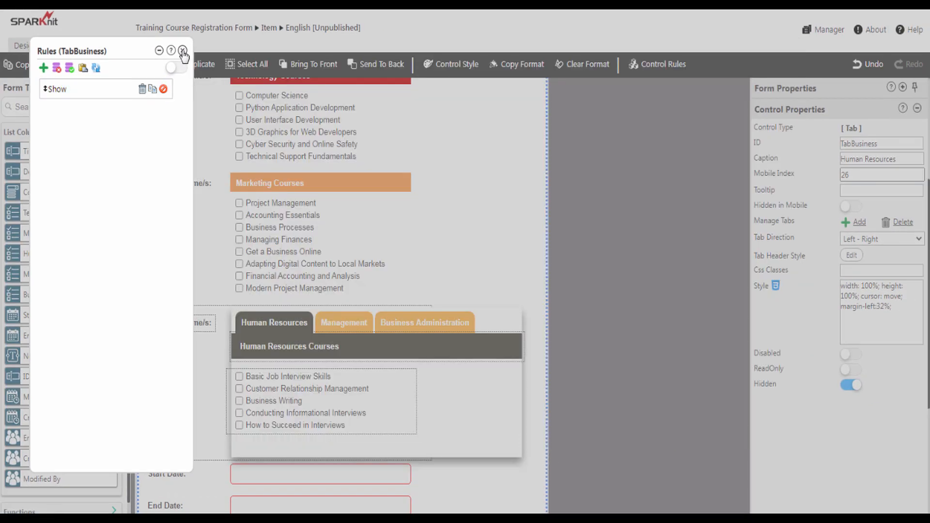
click(183, 51)
Look over the completed form and publish it, confirming and closing the publishing dialogs.
scroll(463, 399, down, 5)
click(509, 426)
scroll(506, 420, up, 8)
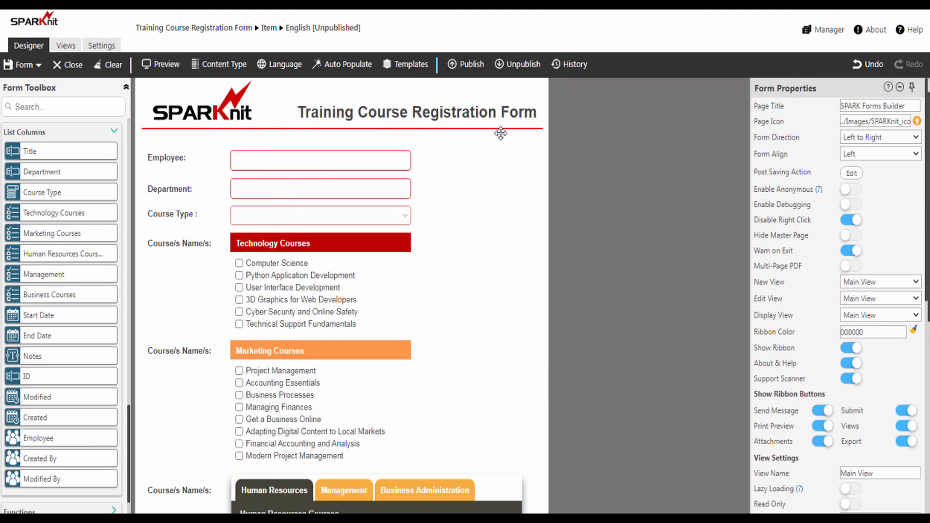
click(469, 68)
click(428, 309)
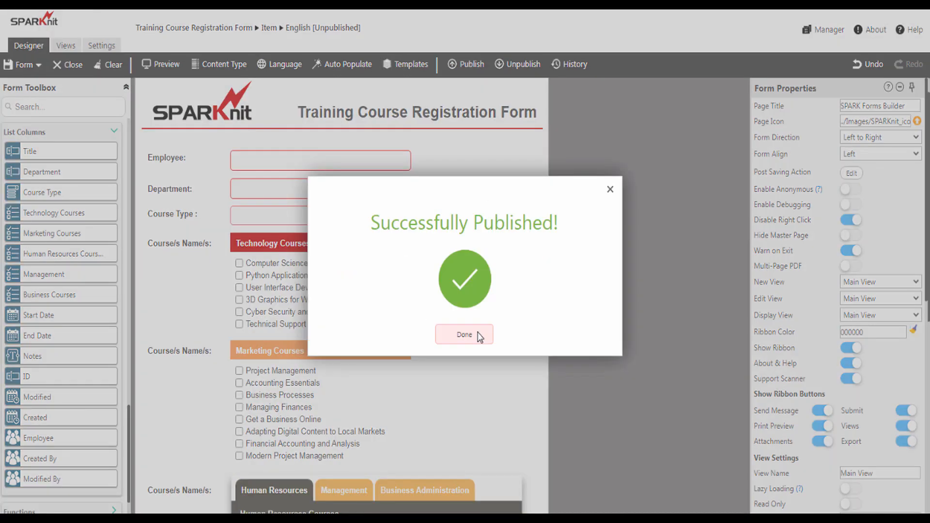
click(465, 334)
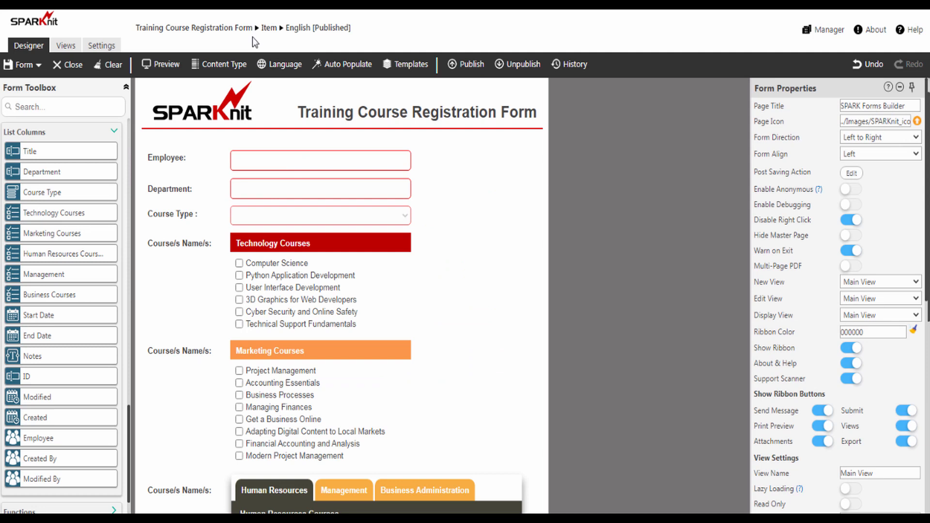
Open a new item in the SharePoint Training Course Registration Form list and test Course Type with Technology, Marketing and Business.
click(245, 28)
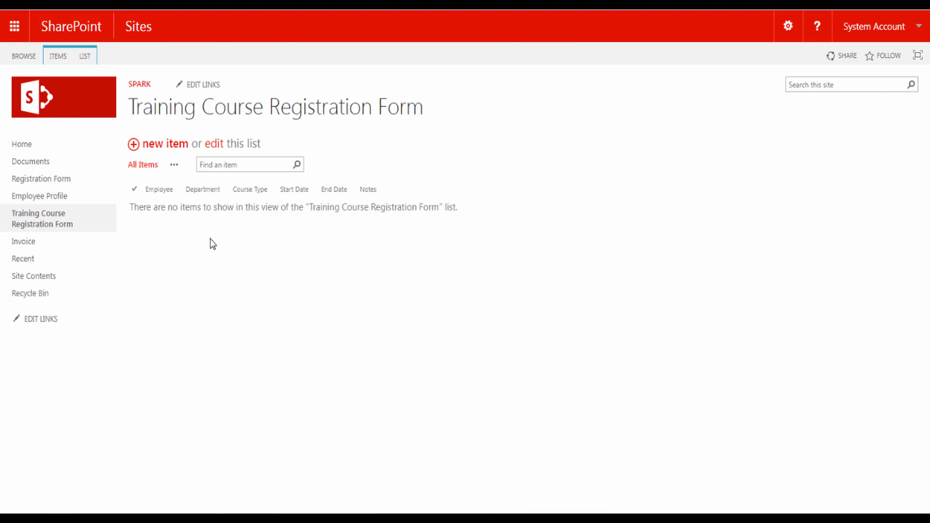
click(162, 146)
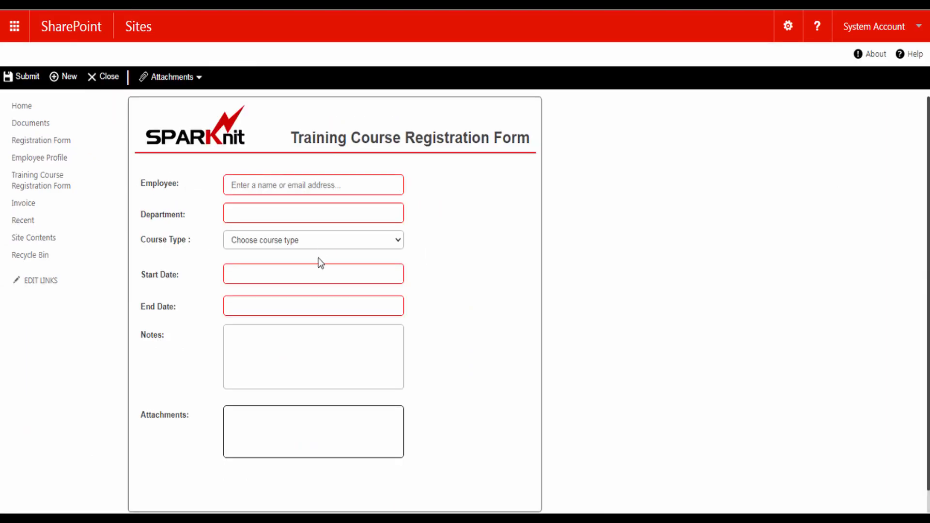
click(322, 243)
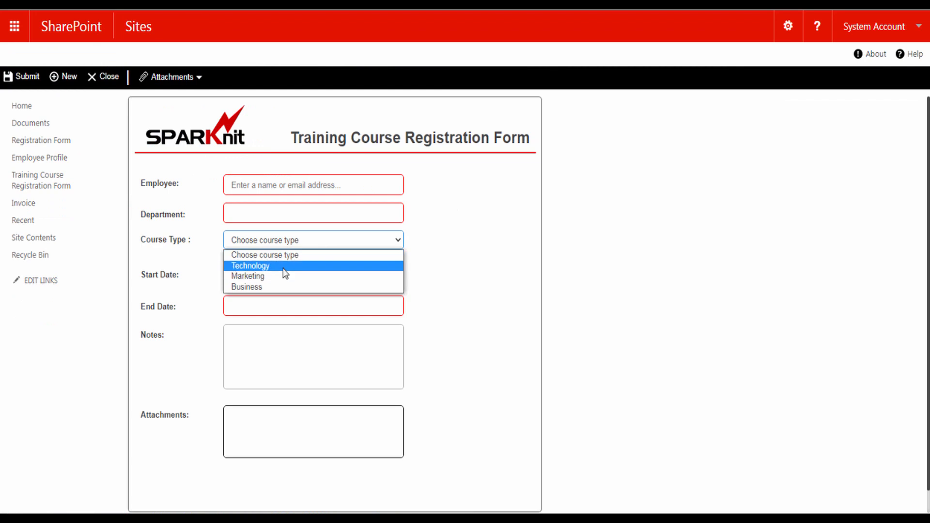
click(286, 265)
click(286, 245)
click(272, 272)
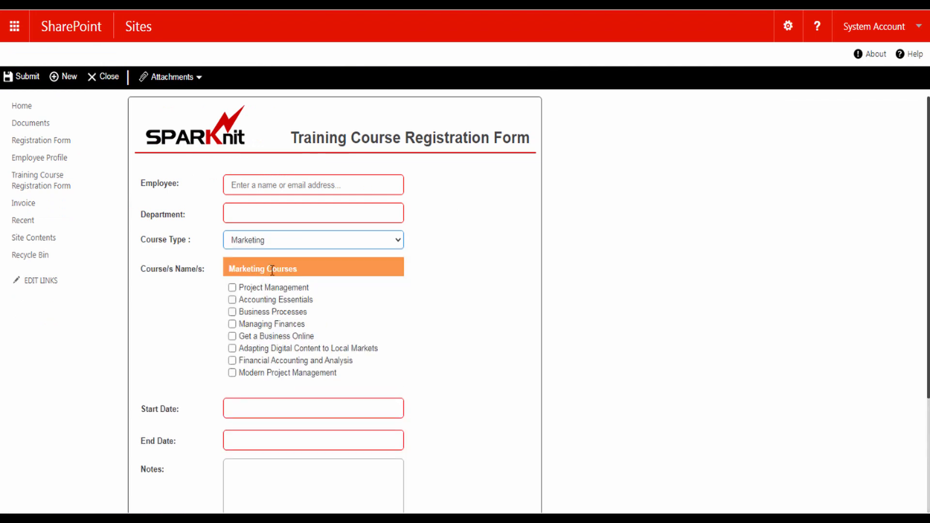
click(272, 248)
click(270, 288)
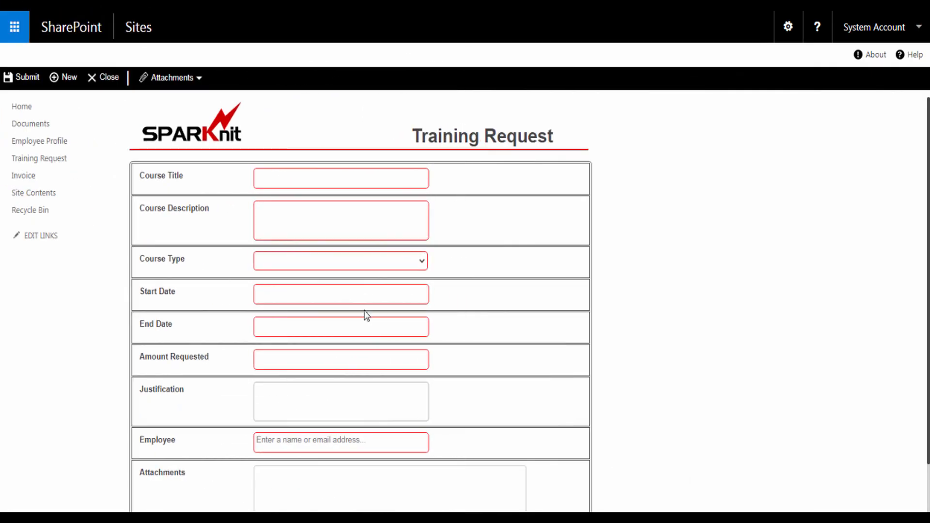
On the Training Request form, test the dynamic fields by switching Course Type to Other, Classroom and Other again.
click(416, 266)
click(339, 322)
click(324, 266)
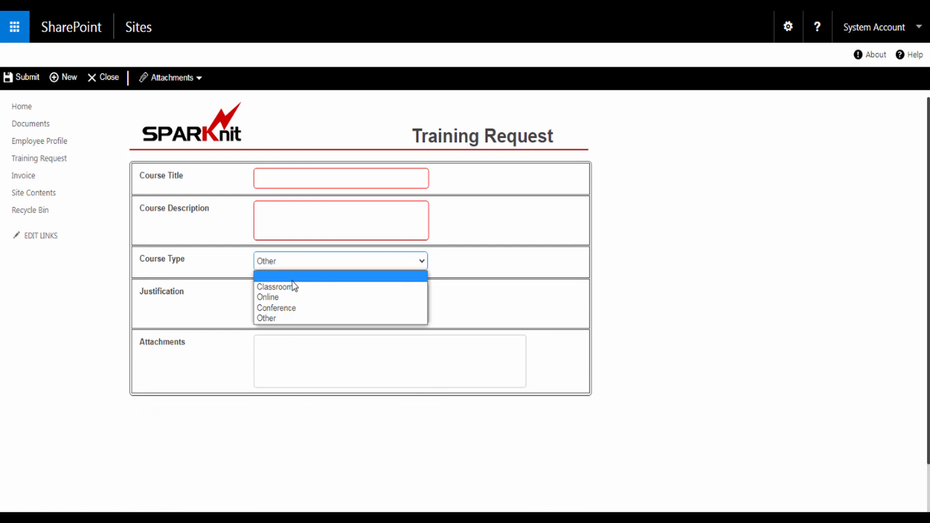
click(282, 283)
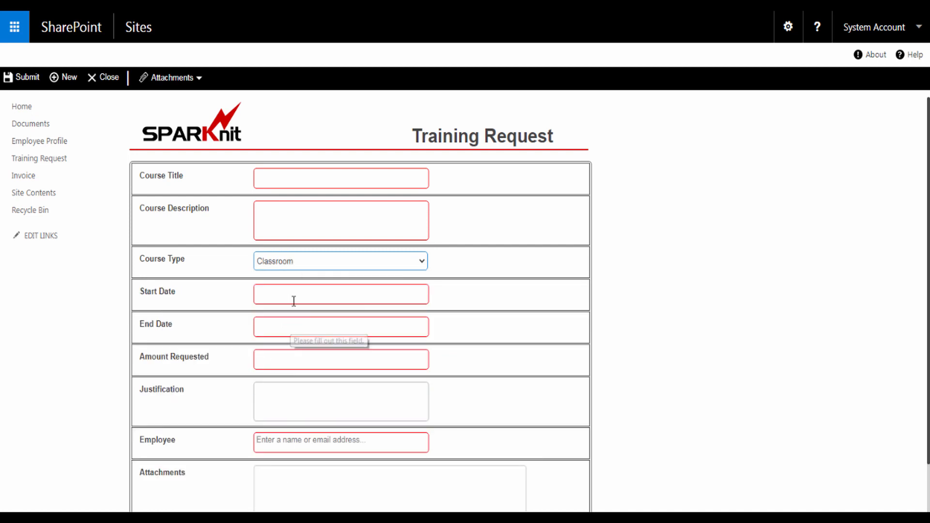
click(287, 263)
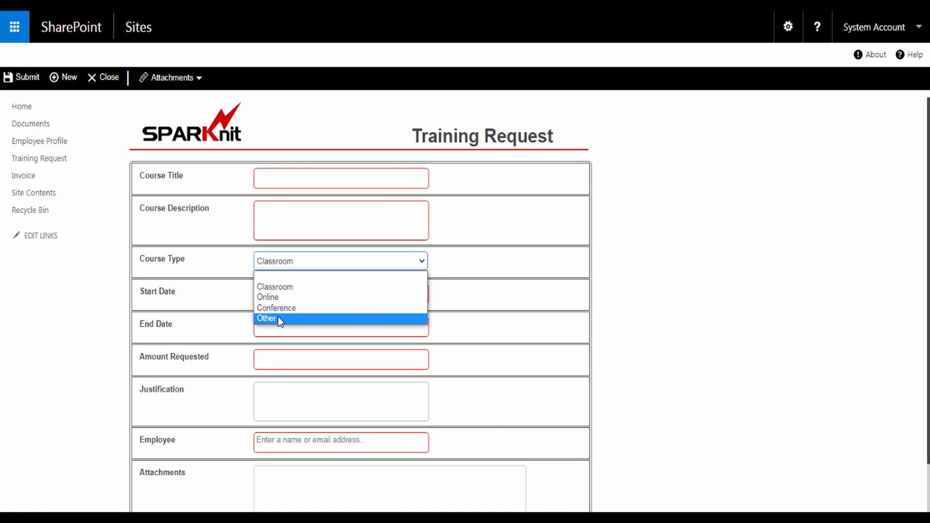
click(278, 320)
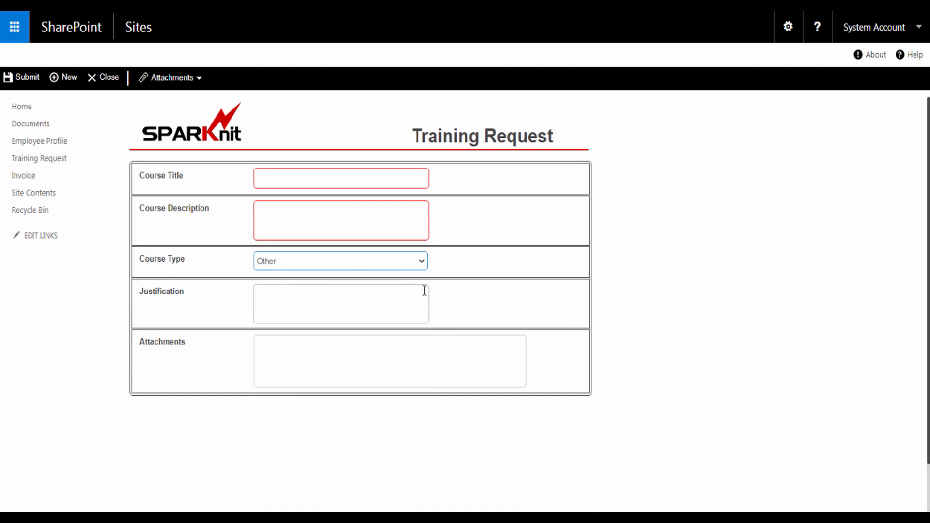
Test the Training Request form's dynamic fields once more by switching Course Type to Online.
click(381, 279)
click(404, 268)
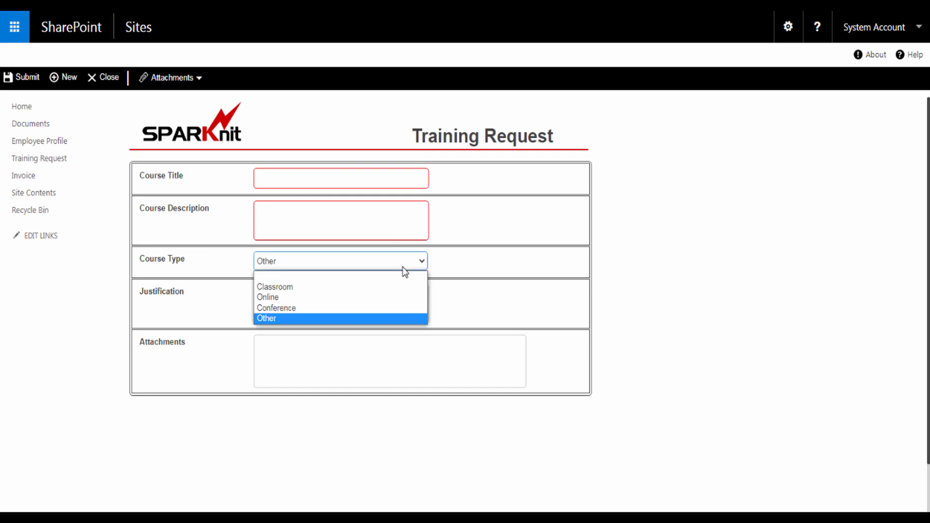
click(340, 295)
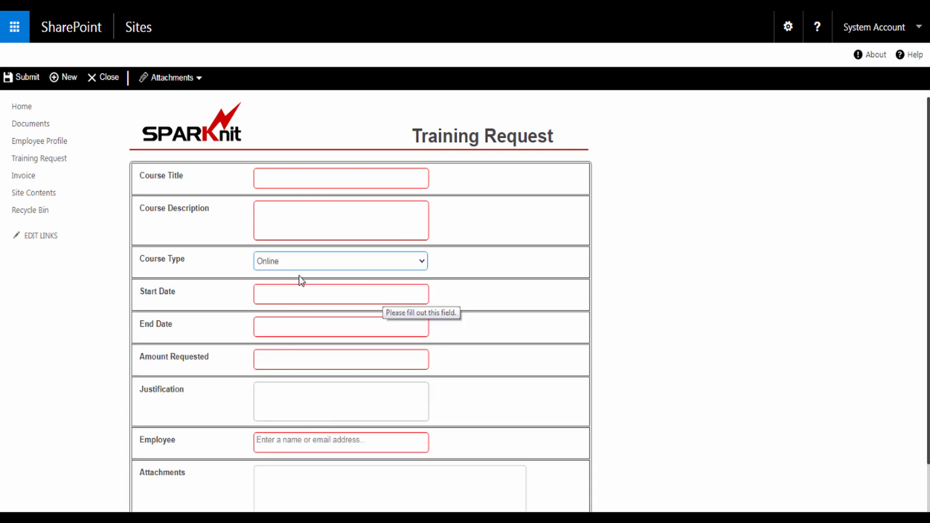
Return to the Training Request list and open its form design in SPARK Forms Builder.
click(58, 163)
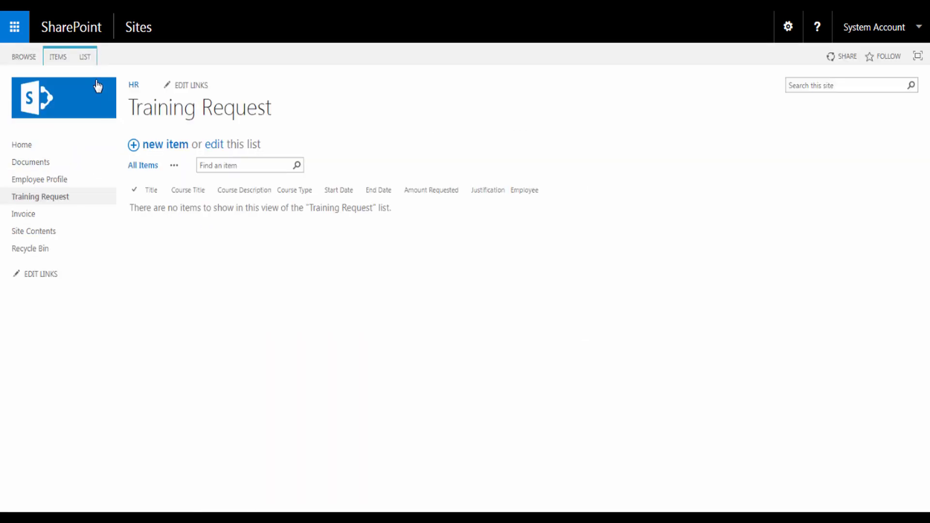
click(91, 61)
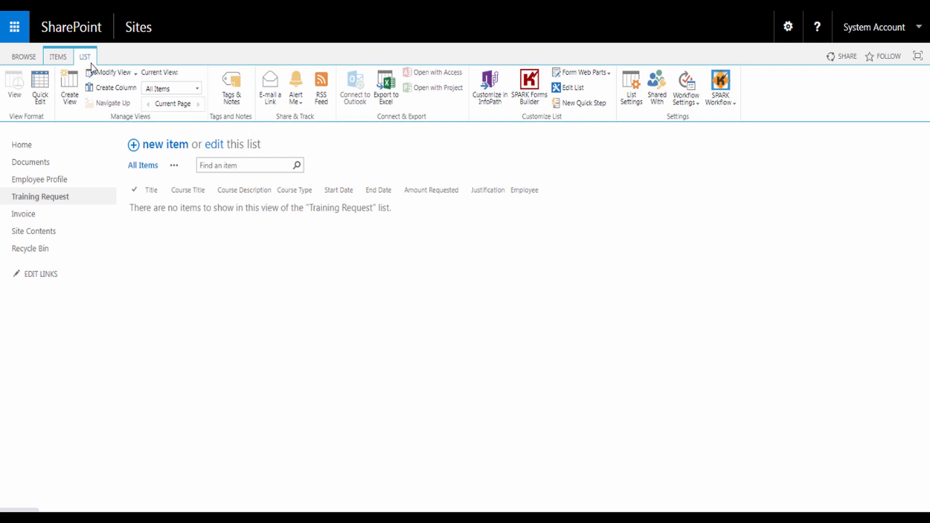
click(528, 87)
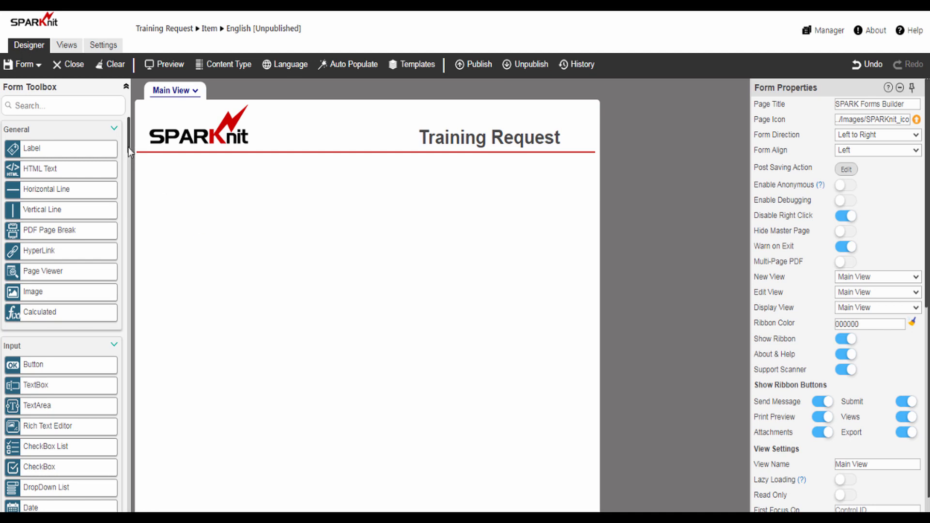
Place a Panels Table below the Training Request header and add panels to it until it has nine.
drag(128, 147, 128, 195)
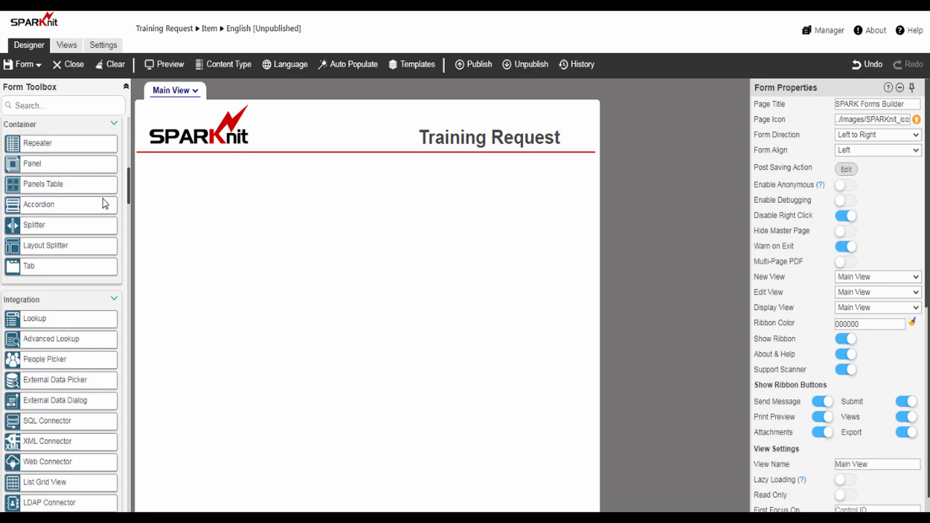
drag(37, 195, 138, 163)
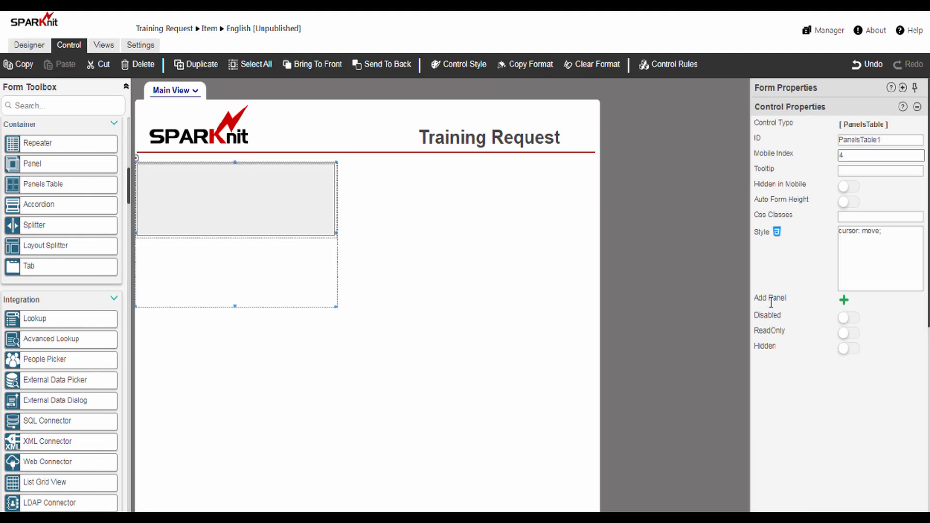
click(844, 301)
click(844, 300)
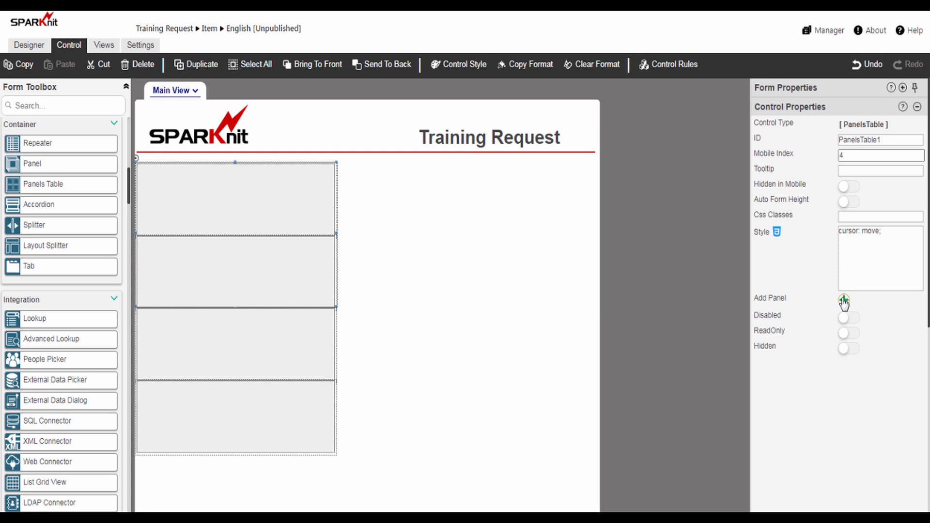
click(844, 300)
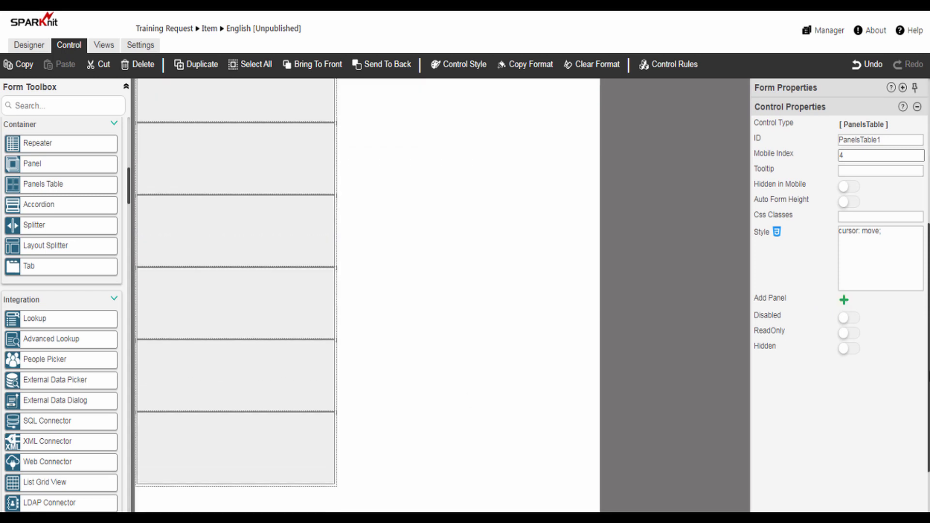
Set the panels table's width to 789 px in its control style properties and close them.
click(460, 71)
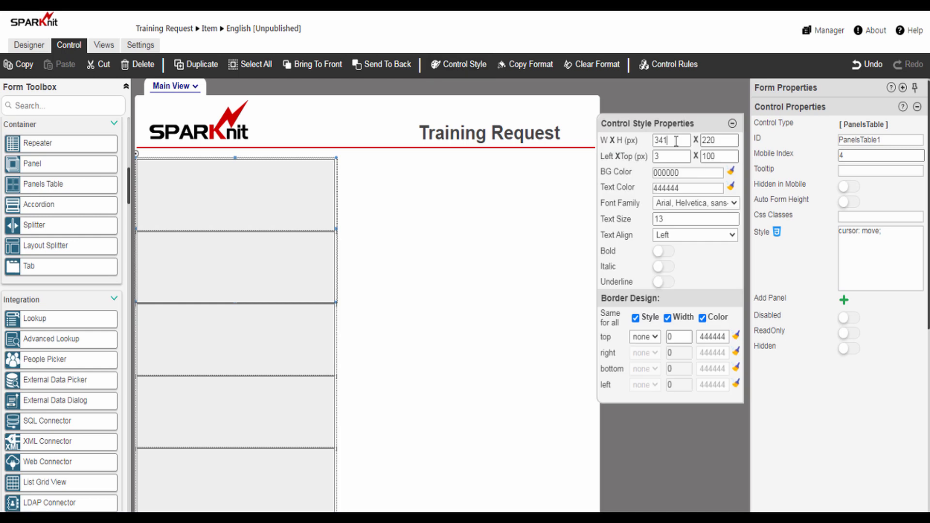
drag(677, 140, 639, 141)
text(789)
click(716, 140)
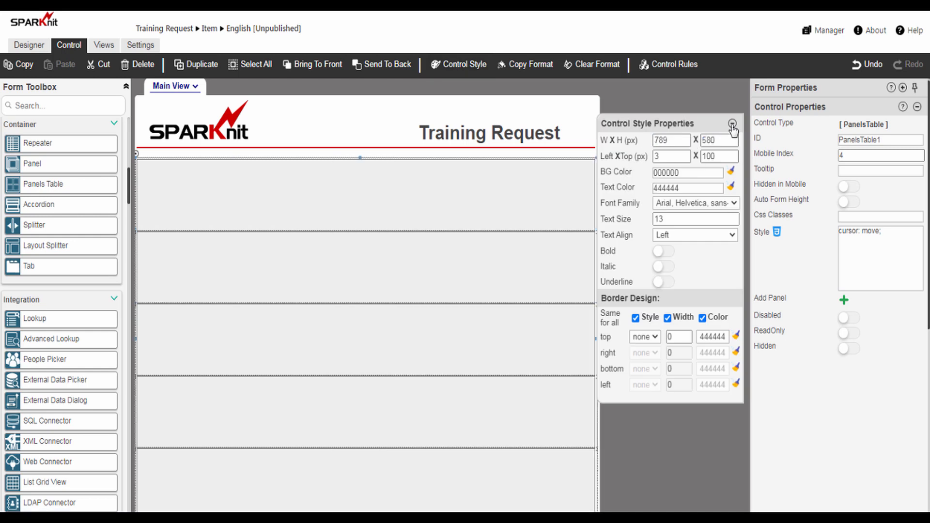
click(733, 124)
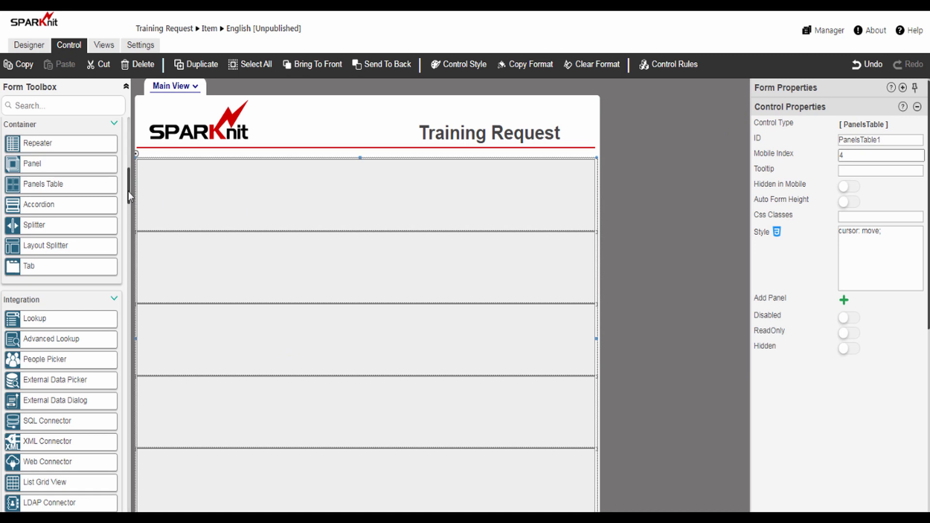
Place the Course Title list column in the table's first panel and Course Description in the second.
drag(128, 191, 128, 254)
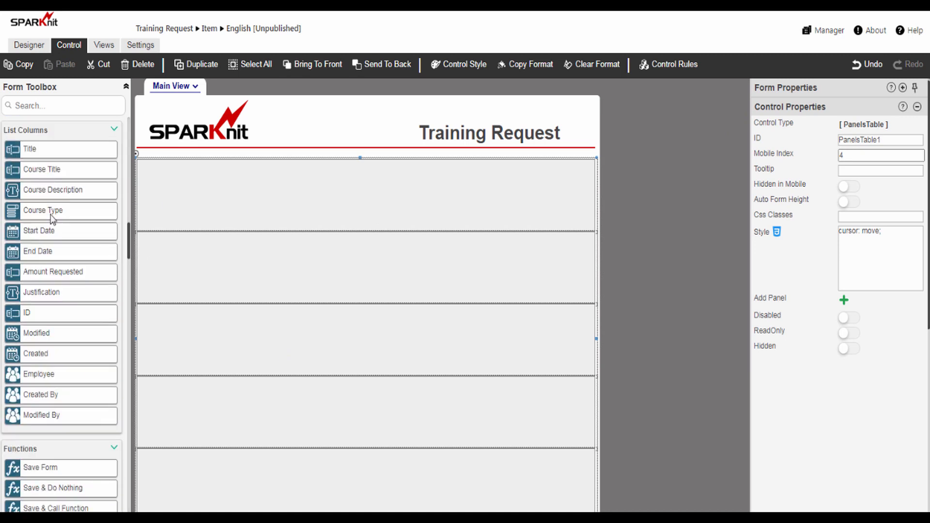
drag(27, 174, 273, 178)
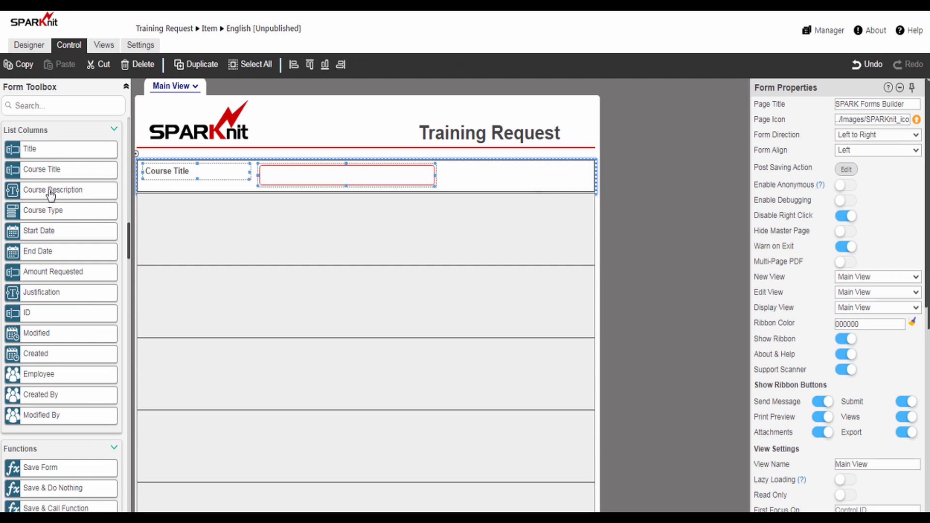
drag(51, 194, 273, 215)
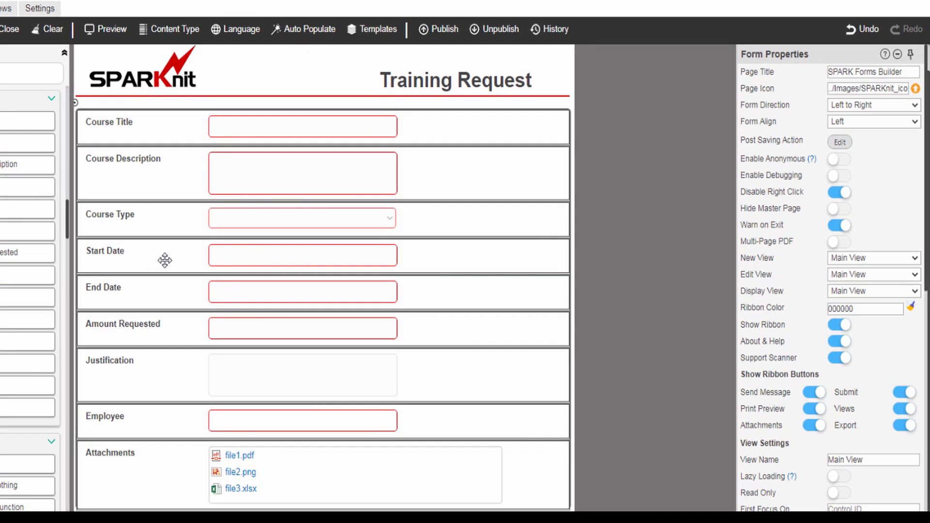
Create a rule named HidePanel on the Start Date panel, with type Formatting and event onChange.
click(218, 280)
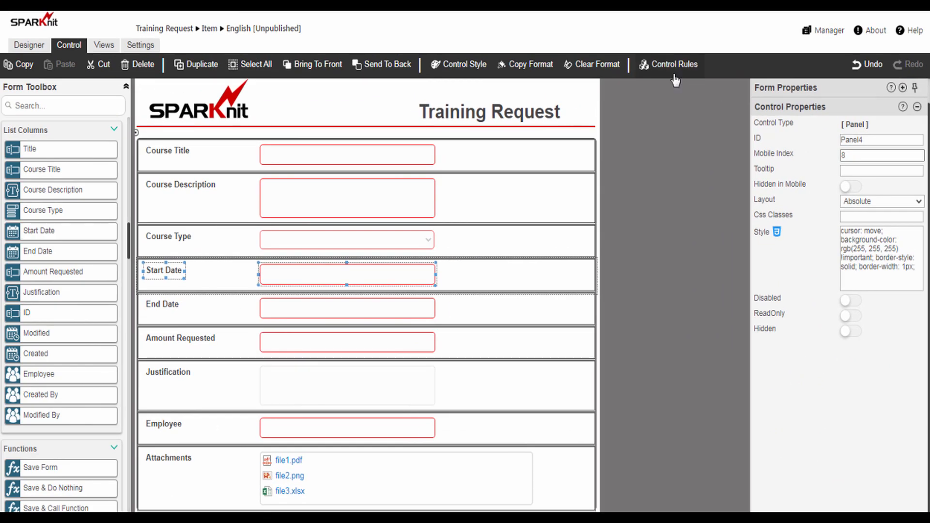
click(671, 68)
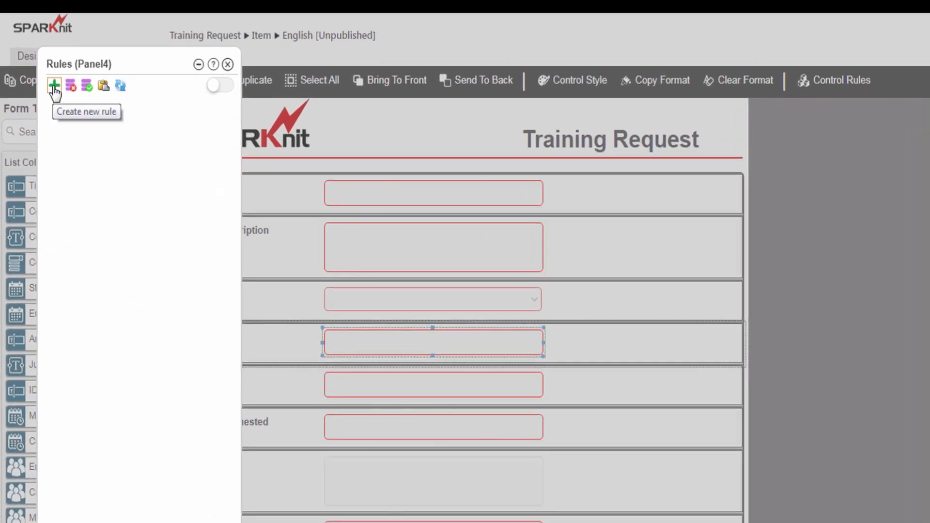
click(55, 87)
drag(293, 71, 184, 70)
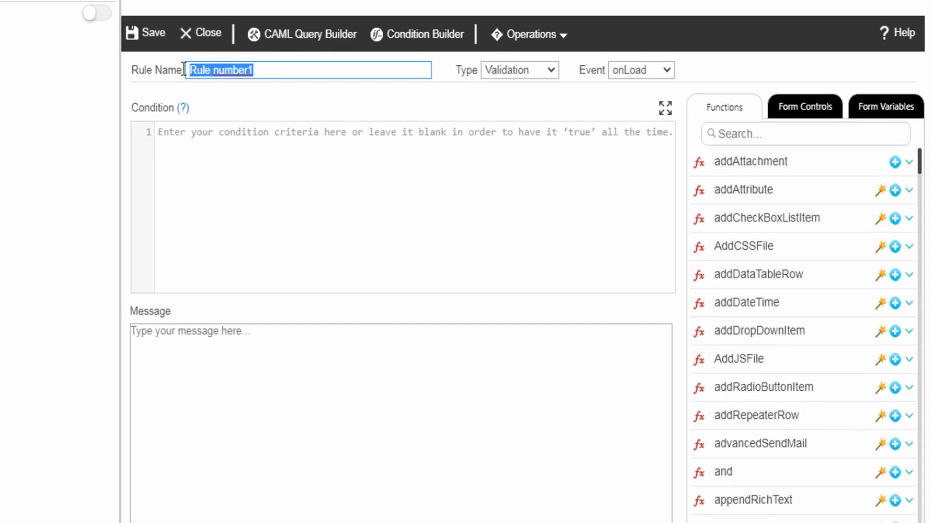
text(HidePanel)
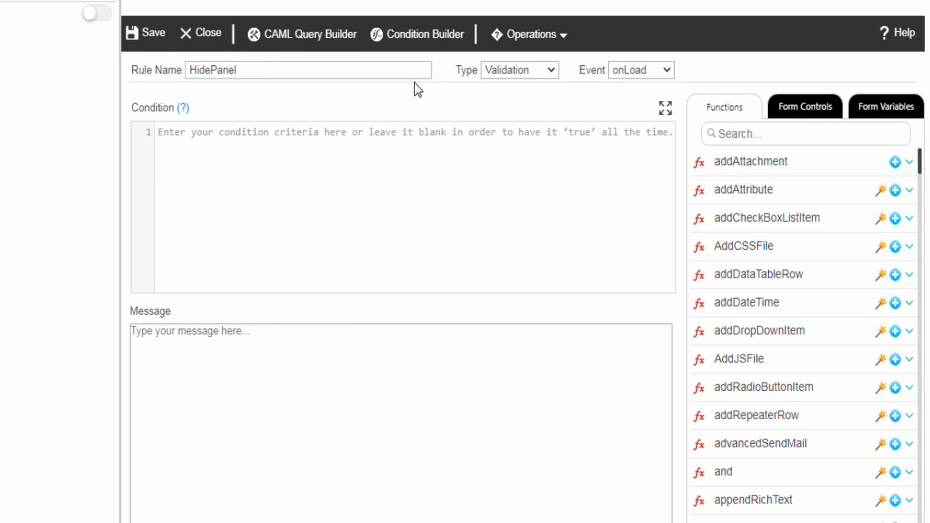
click(537, 70)
click(517, 114)
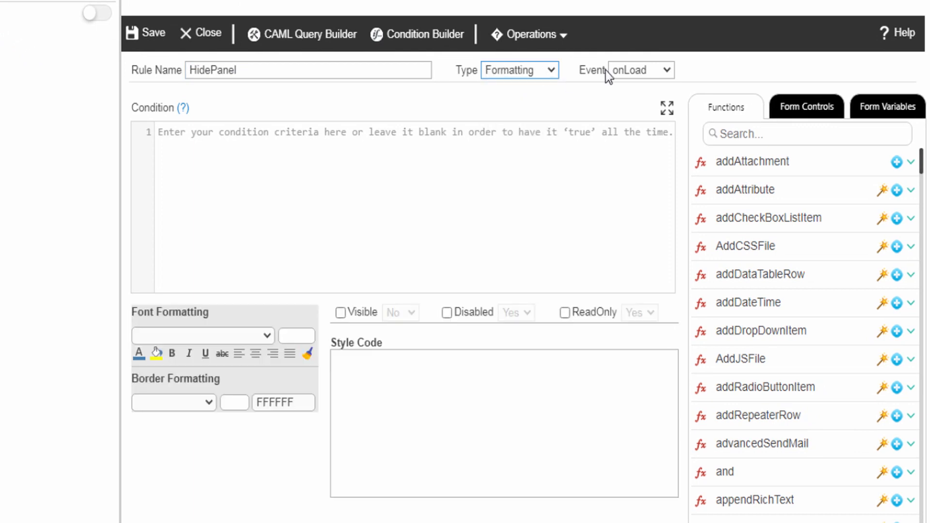
click(623, 71)
click(631, 113)
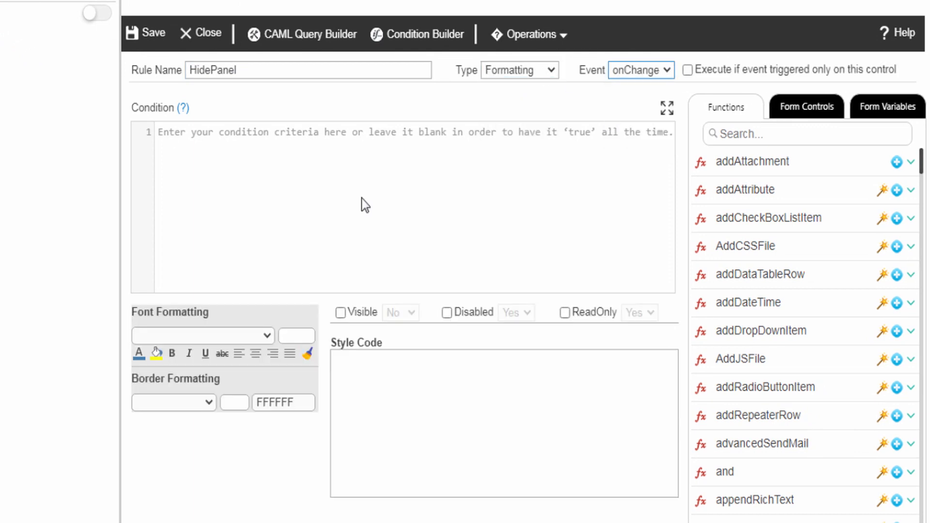
Set the HidePanel rule's condition to CourseType_DropDownList1=='Other', inserting the Course Type control from the form controls.
click(175, 139)
click(796, 111)
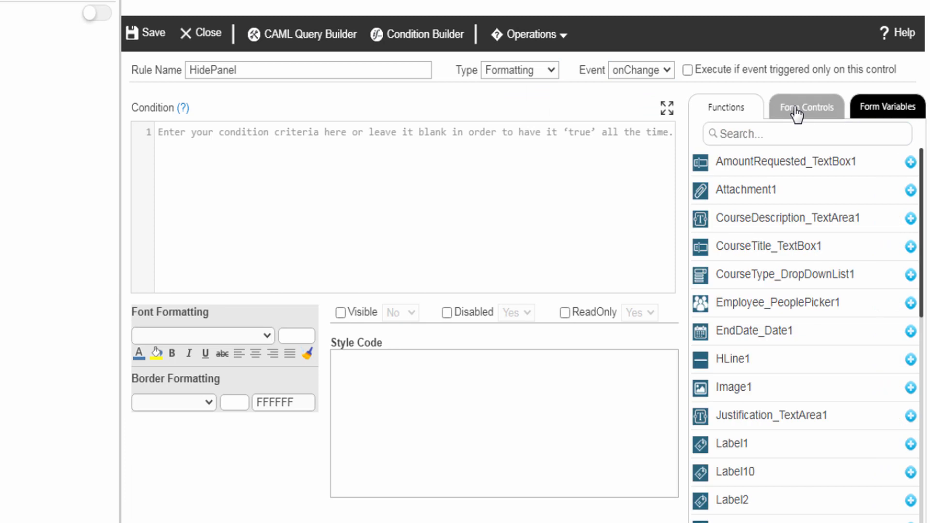
click(910, 275)
text(=='Other')
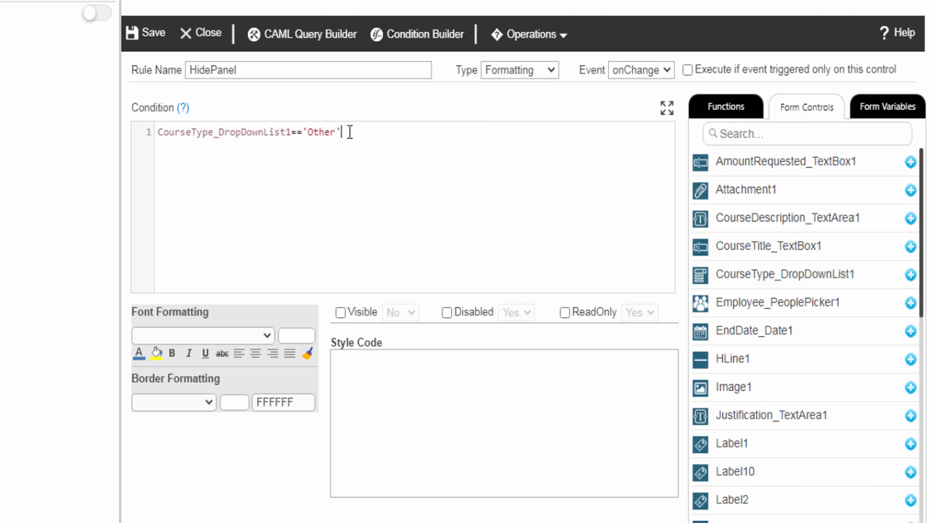
Set the rule's Visible formatting to No, save and copy the HidePanel rule, and close the rules list.
click(341, 314)
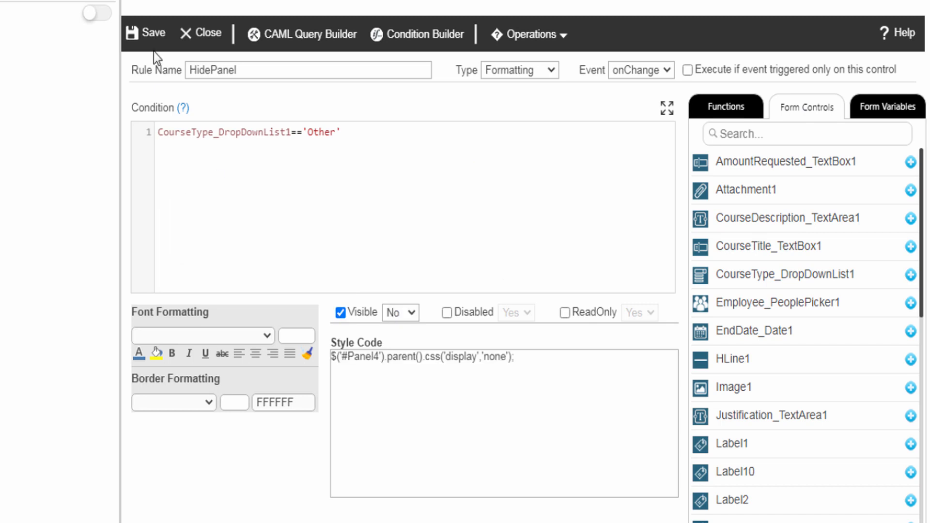
click(154, 34)
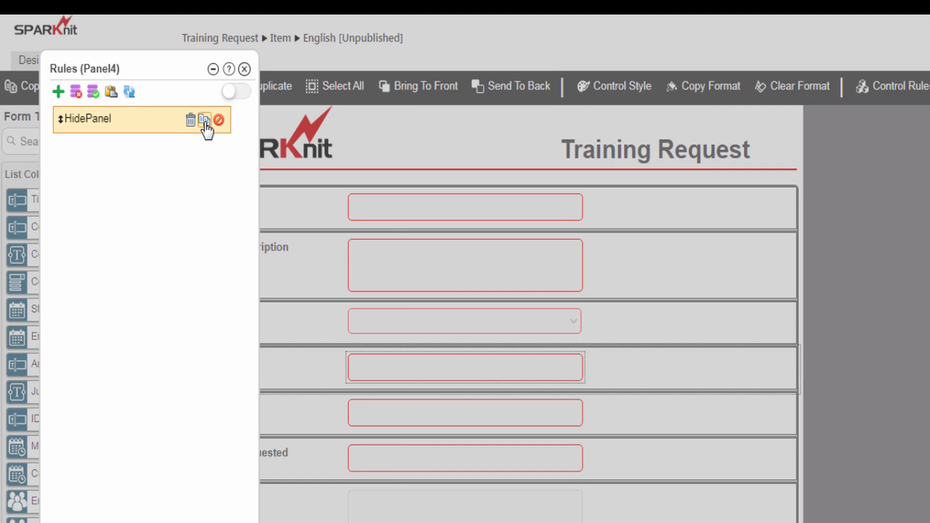
click(244, 69)
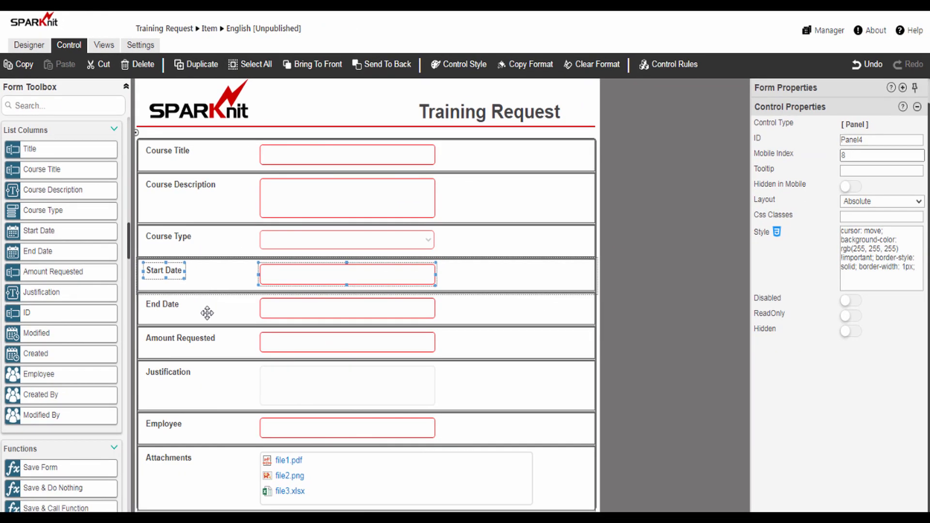
Paste the copied HidePanel rule onto the End Date panel, save it and close the rules list.
click(207, 313)
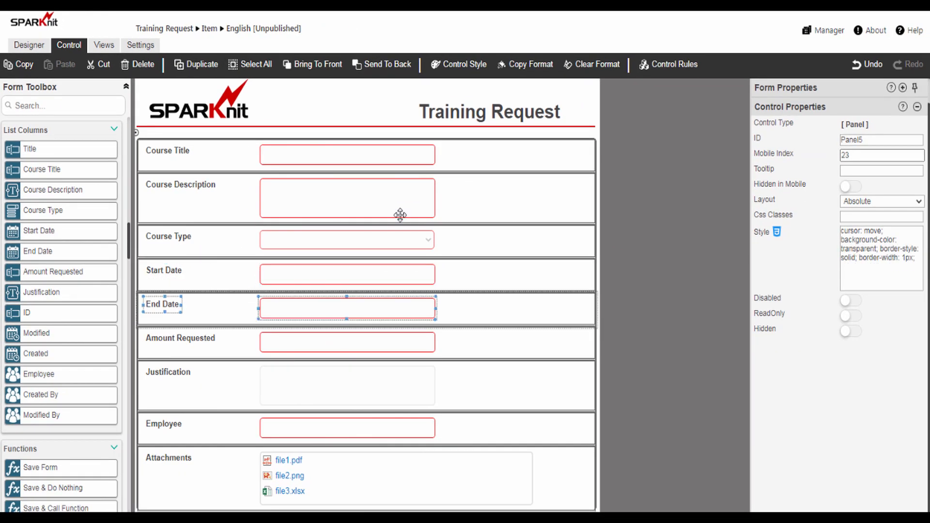
click(670, 64)
click(82, 70)
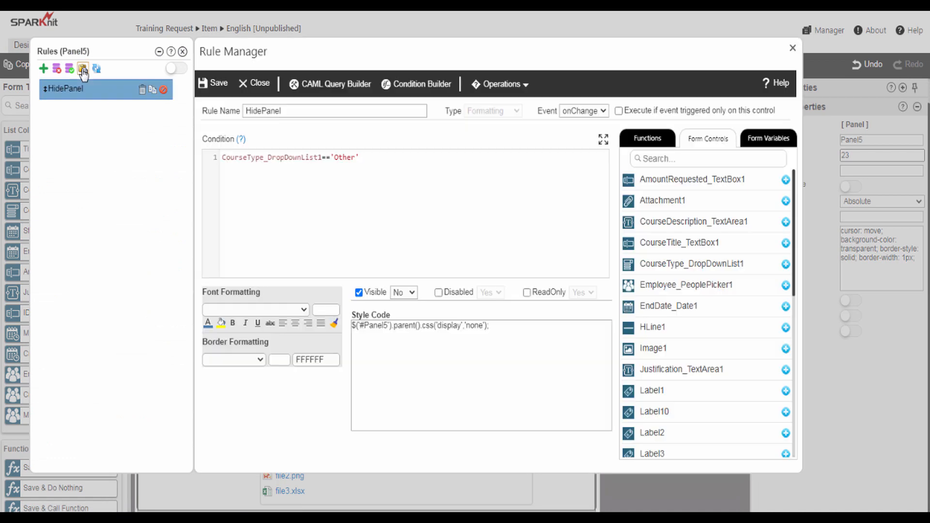
click(214, 83)
click(182, 52)
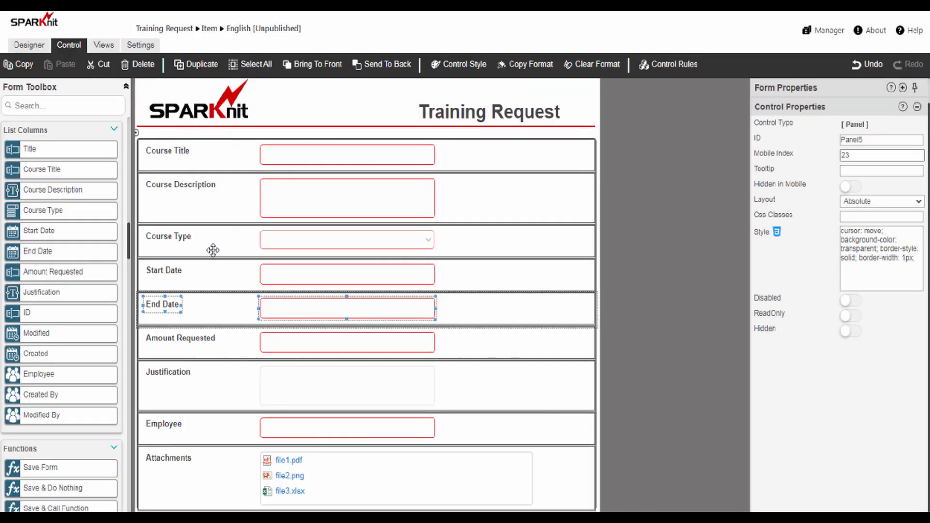
Paste the copied HidePanel rule onto the Amount Requested panel, save it and close the rules list.
click(231, 343)
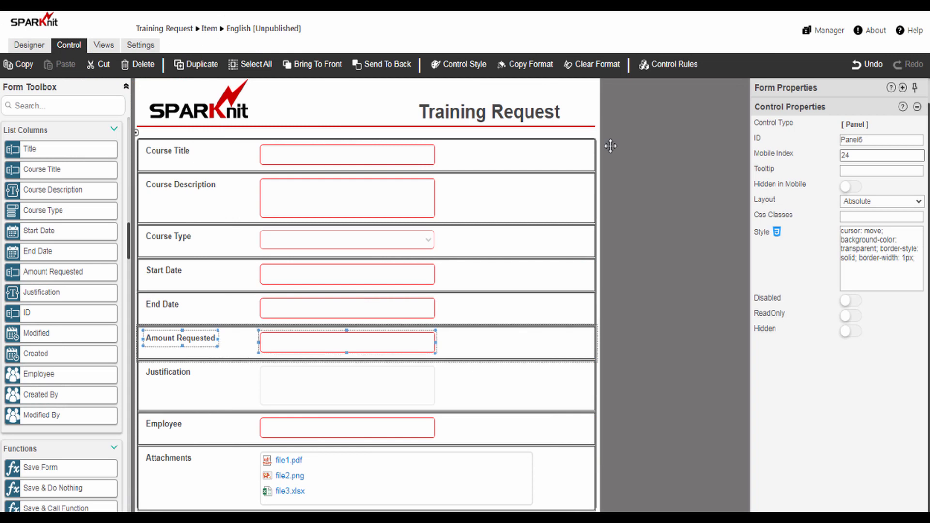
click(657, 66)
click(83, 69)
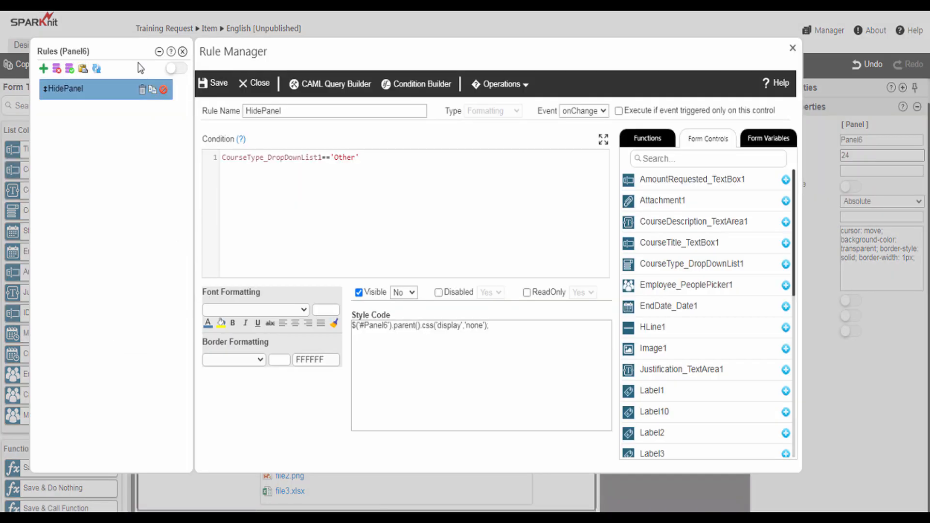
click(212, 84)
click(183, 52)
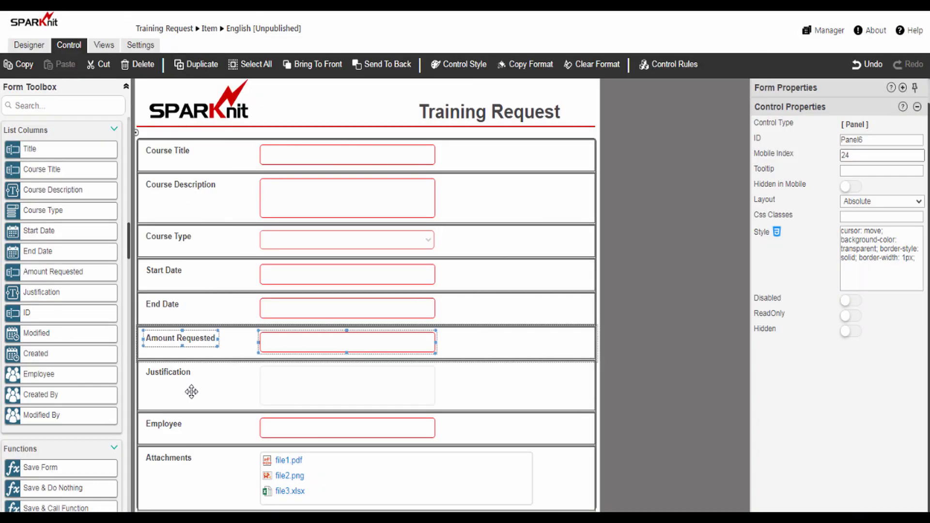
Paste the copied HidePanel rule onto the Employee panel, save it and close the rules list.
click(189, 430)
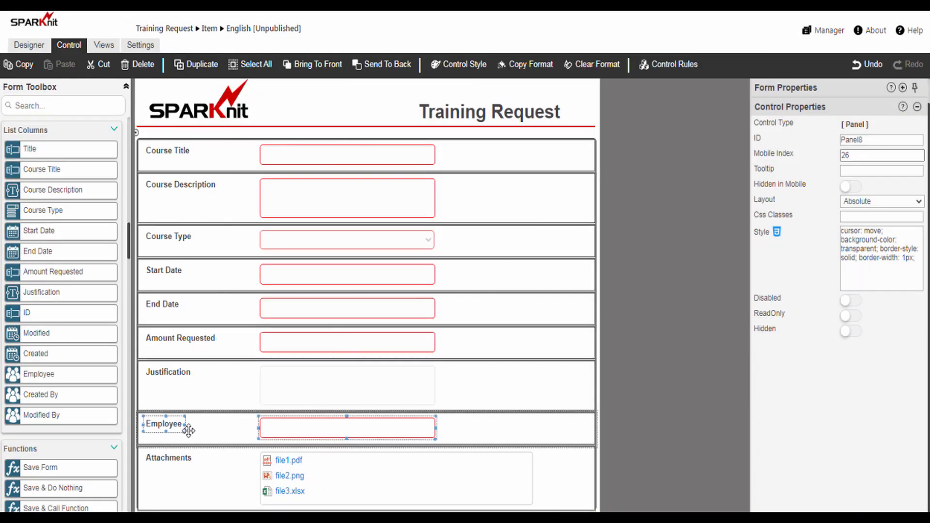
click(652, 65)
click(83, 69)
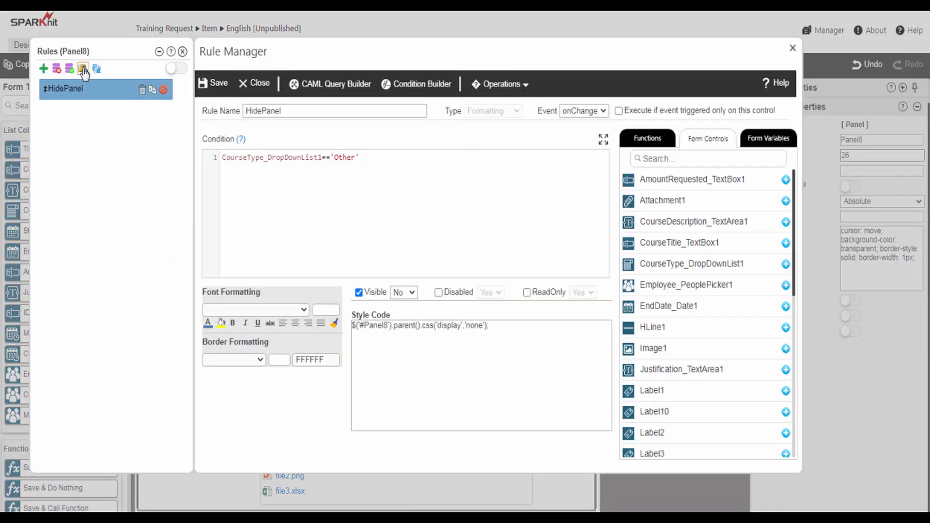
click(212, 83)
click(182, 52)
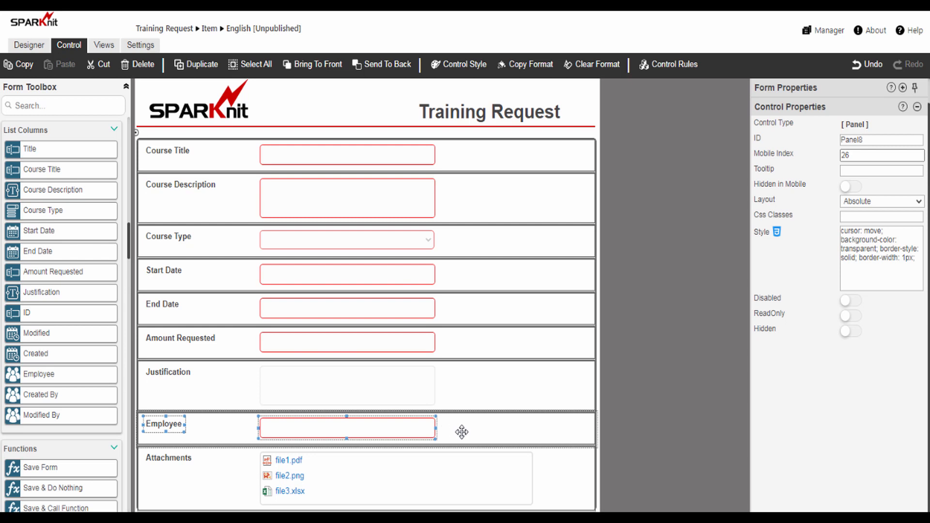
Move the Employee panel above the Justification panel and publish the form on the Item content type.
drag(462, 432, 462, 378)
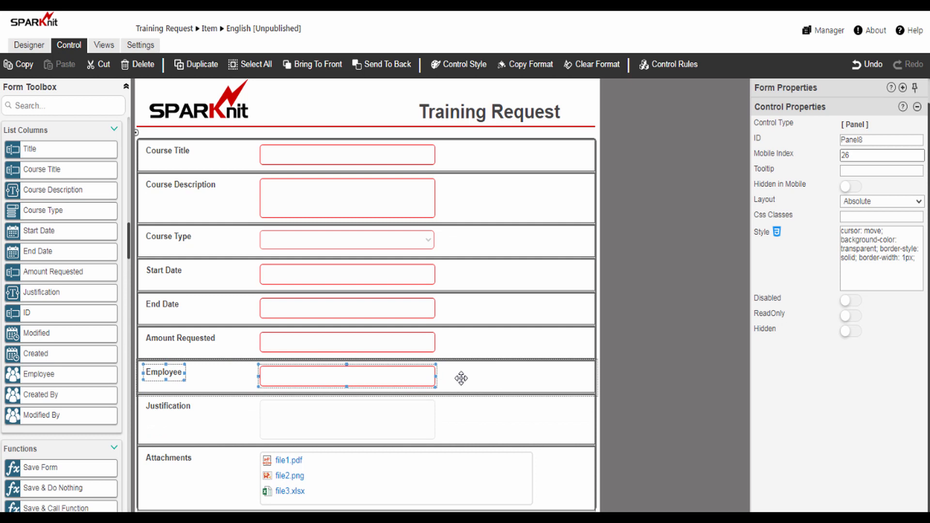
click(30, 46)
click(465, 65)
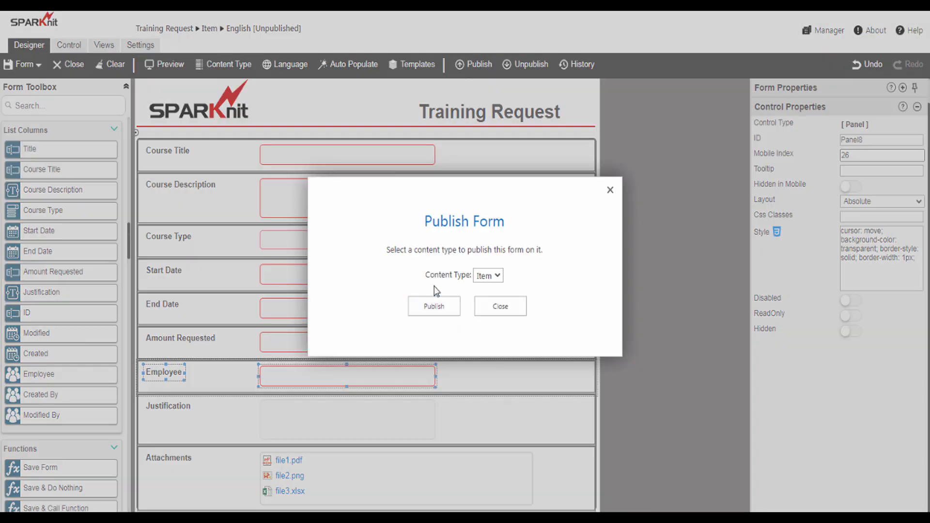
click(434, 307)
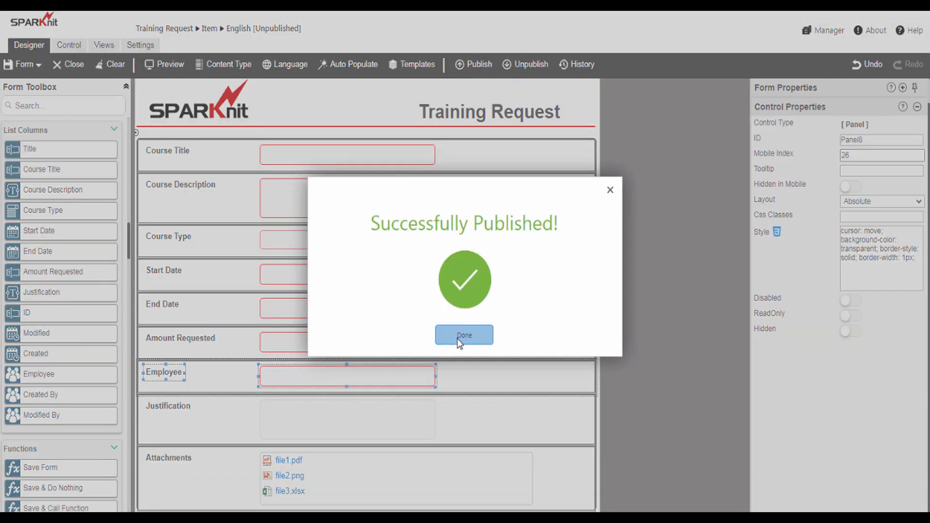
click(463, 335)
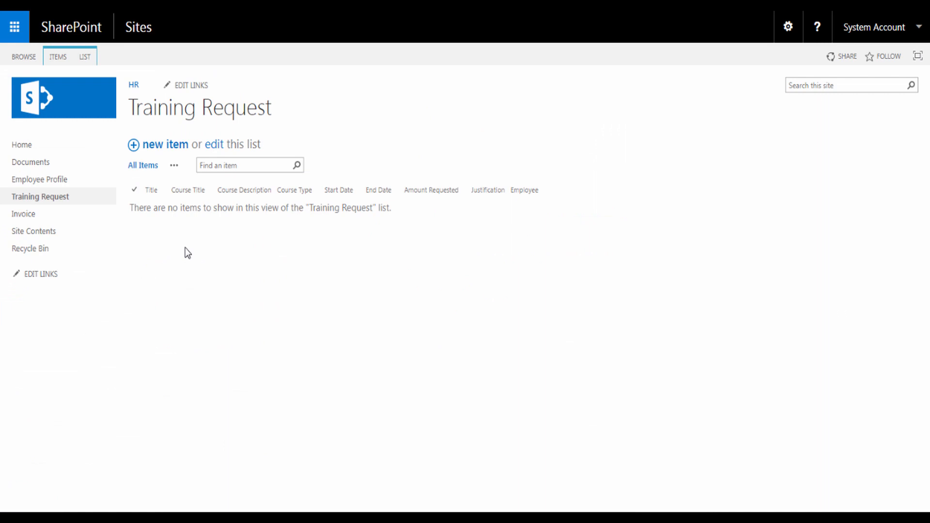
Test the panel hiding in a new Training Request item in SharePoint by setting Course Type to Other, and clear the choice again.
click(170, 146)
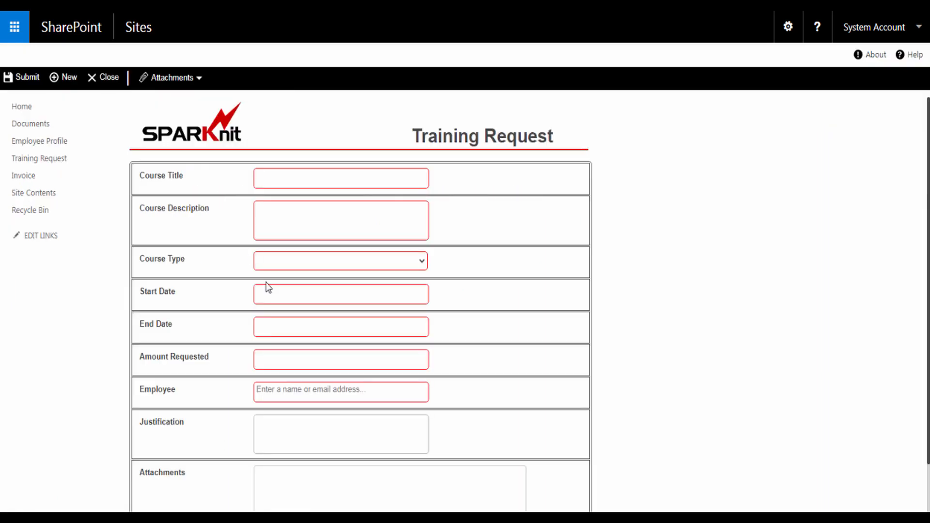
click(318, 269)
click(278, 316)
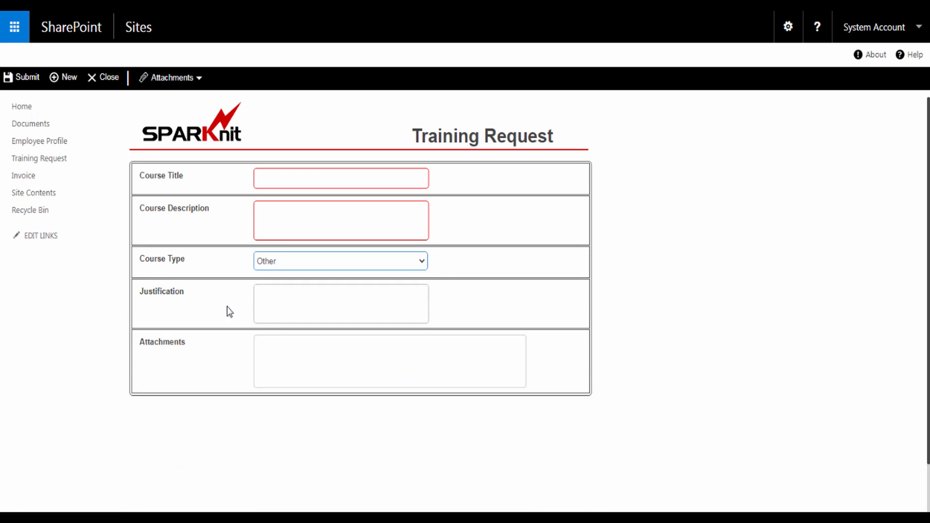
click(273, 265)
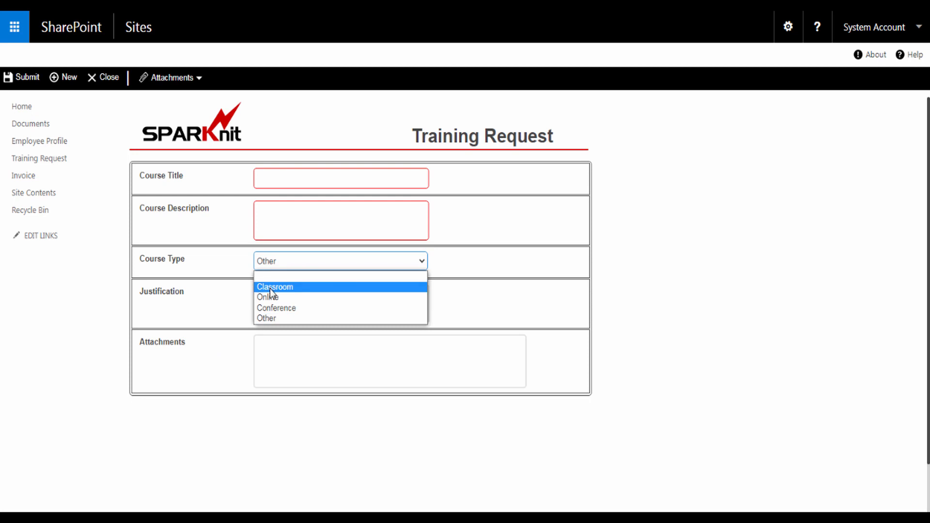
click(270, 276)
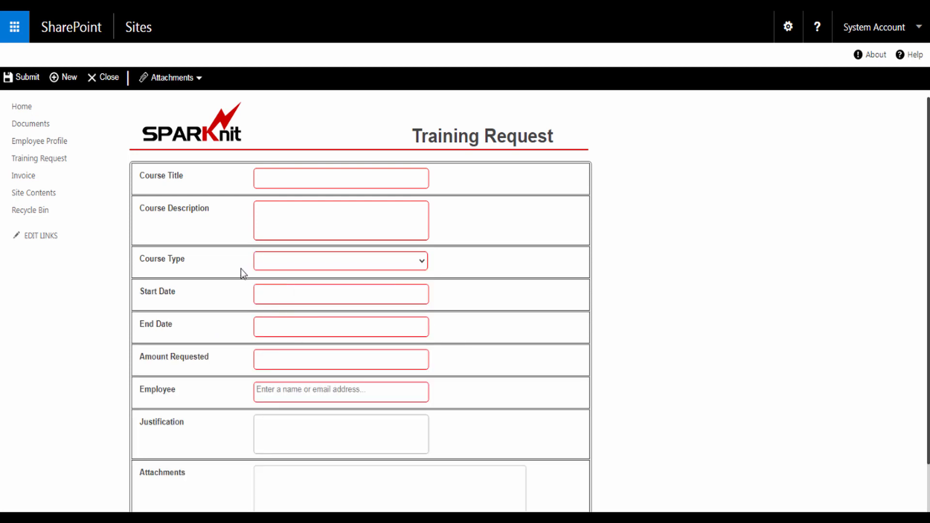